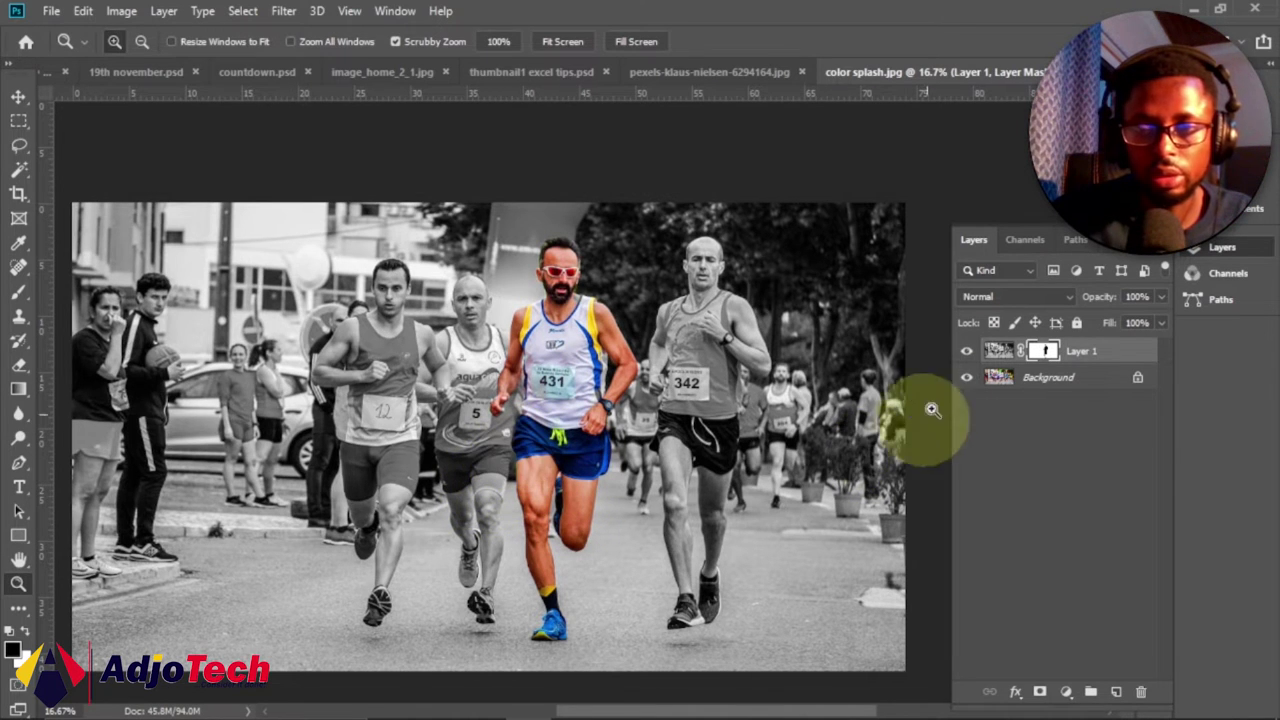
# Toggle the black-and-white layer to compare, then delete the finished colour-splash layer.
pyautogui.click(966, 352)
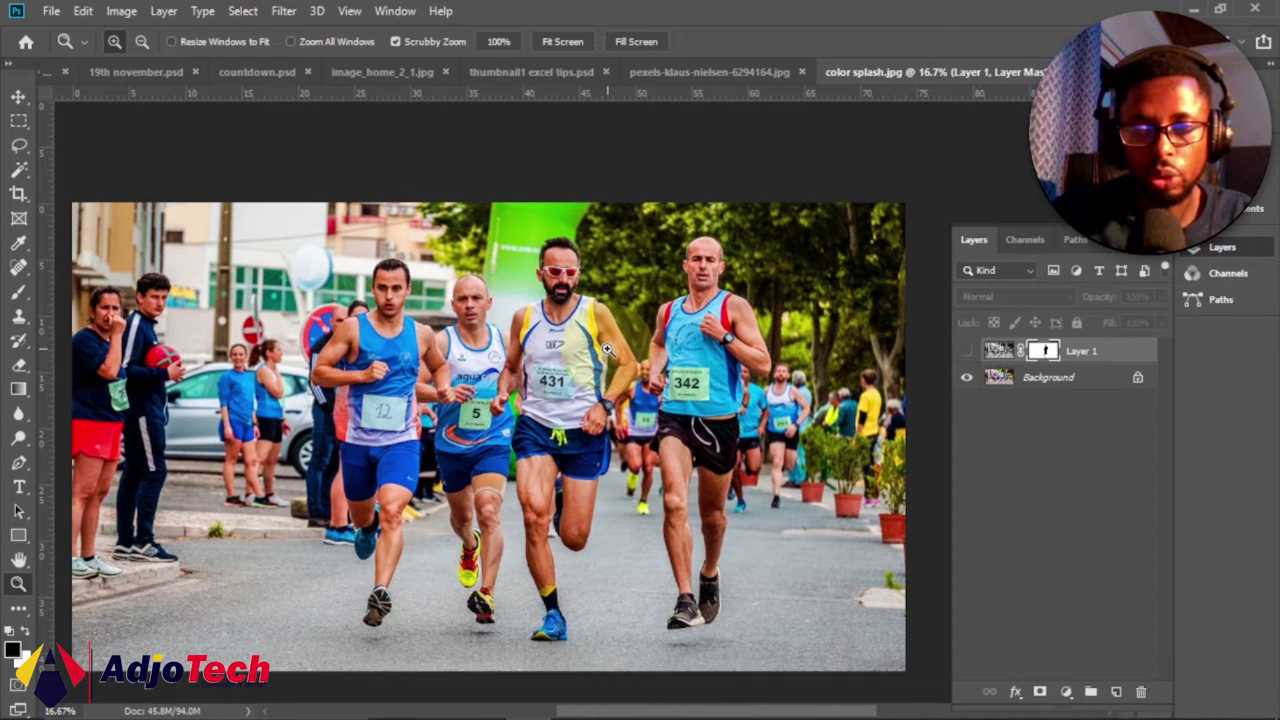
pyautogui.click(966, 351)
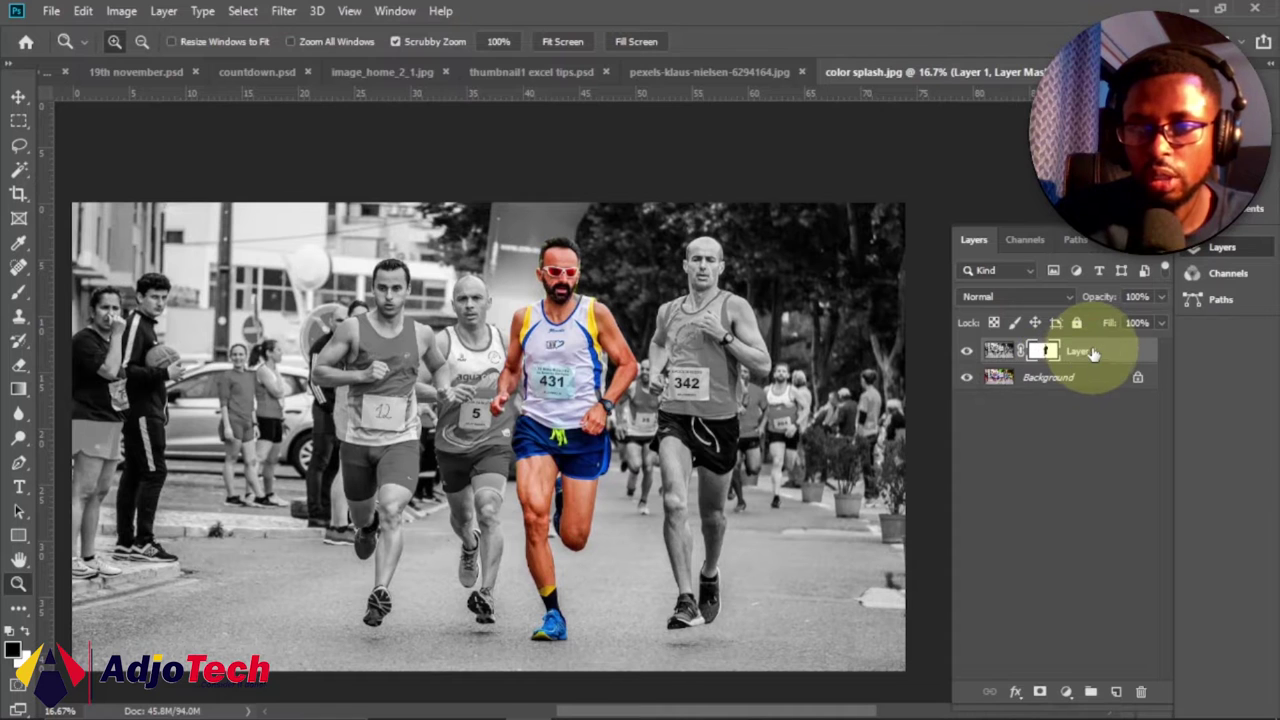
pyautogui.click(1103, 351)
pyautogui.moveTo(1110, 351); pyautogui.dragTo(1141, 691)
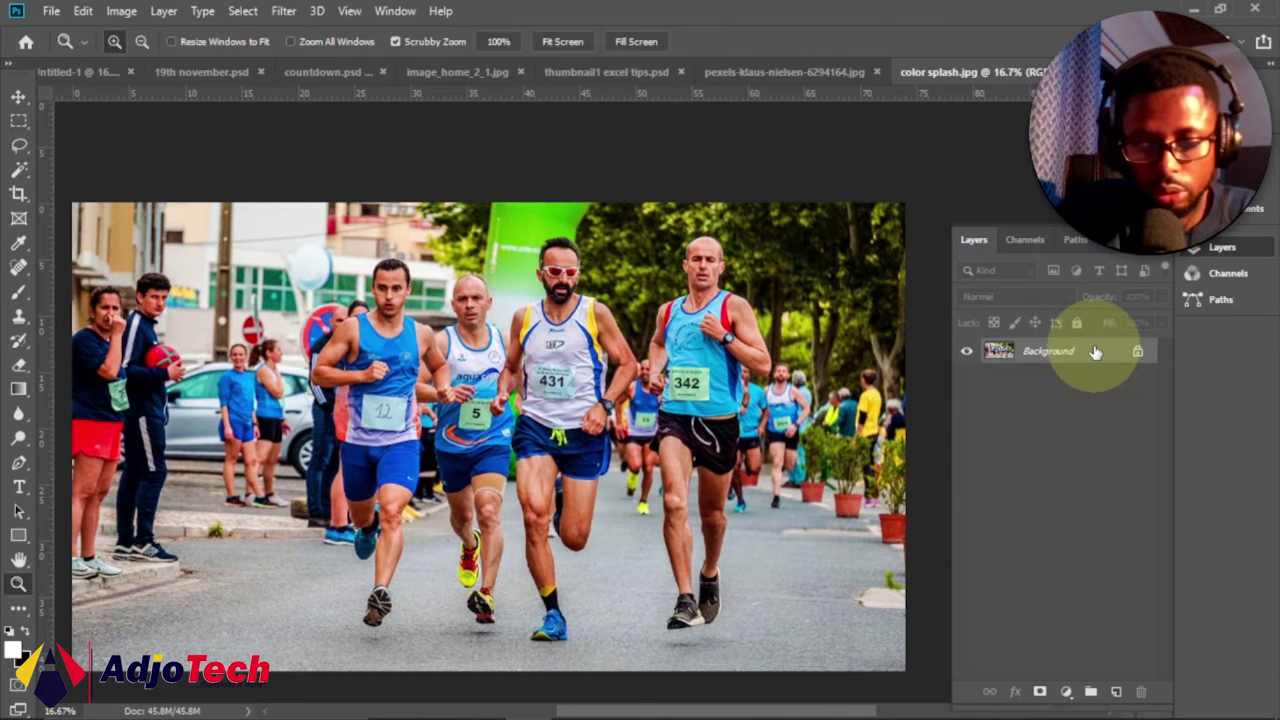
# Duplicate Background into Layer 1, delete the extra Background copy, and select Layer 1.
pyautogui.hotkey('ctrl', 'j')
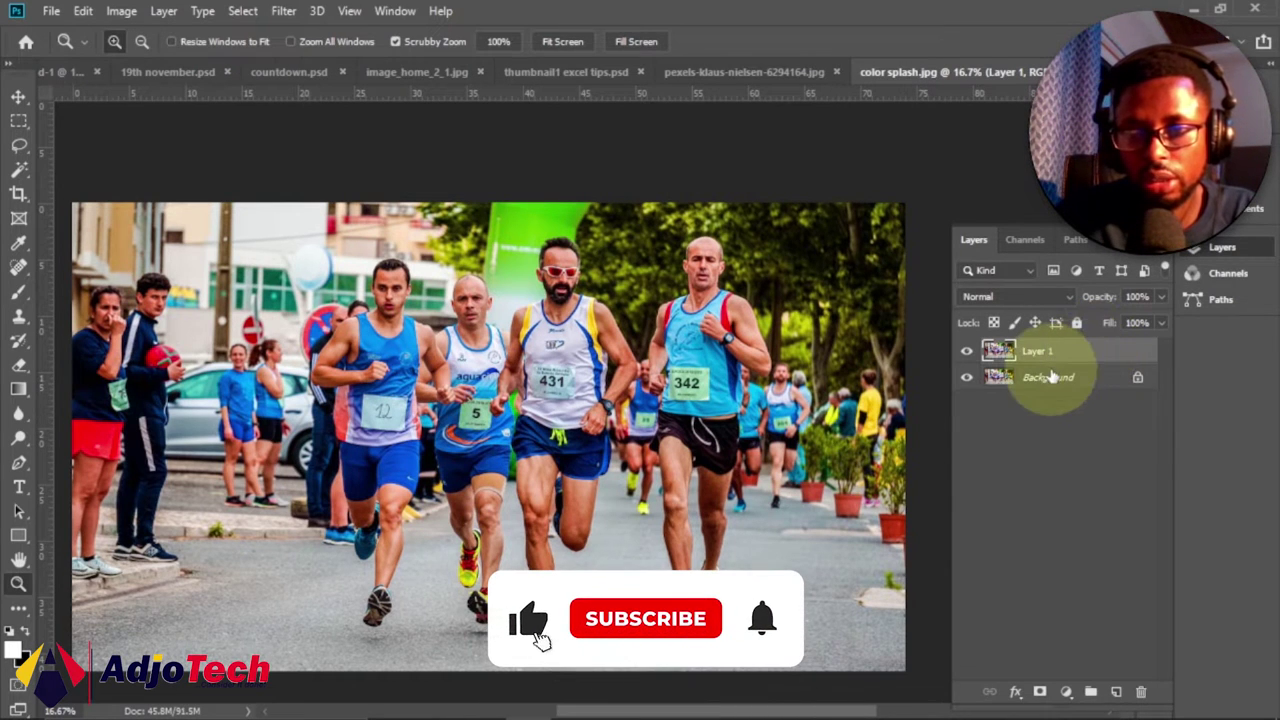
pyautogui.moveTo(1108, 377); pyautogui.dragTo(1117, 688)
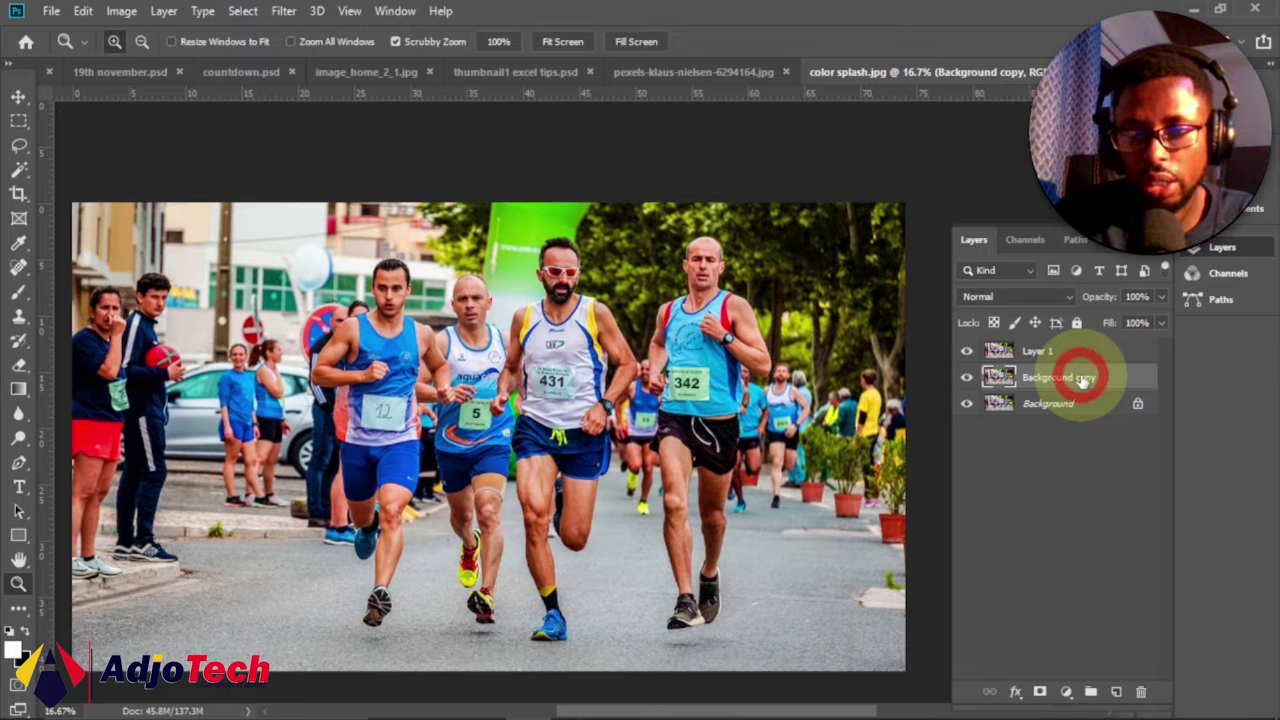
pyautogui.moveTo(1083, 377); pyautogui.dragTo(1142, 692)
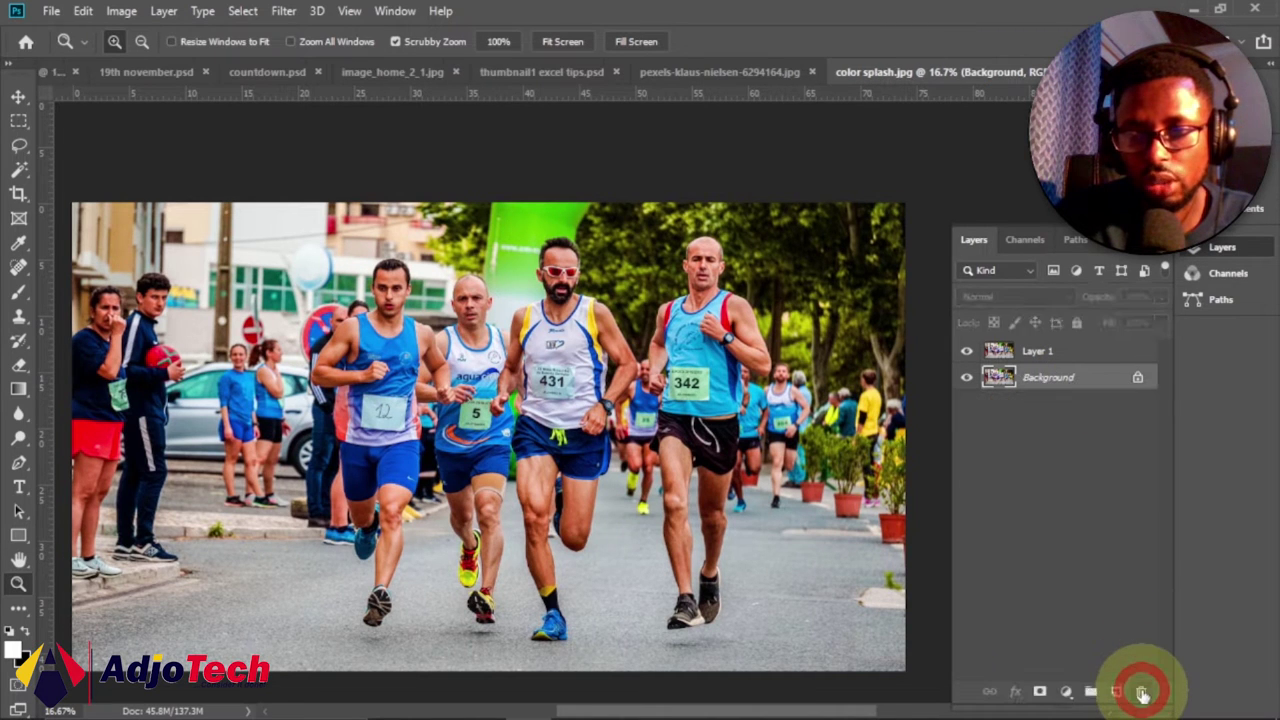
pyautogui.click(1057, 349)
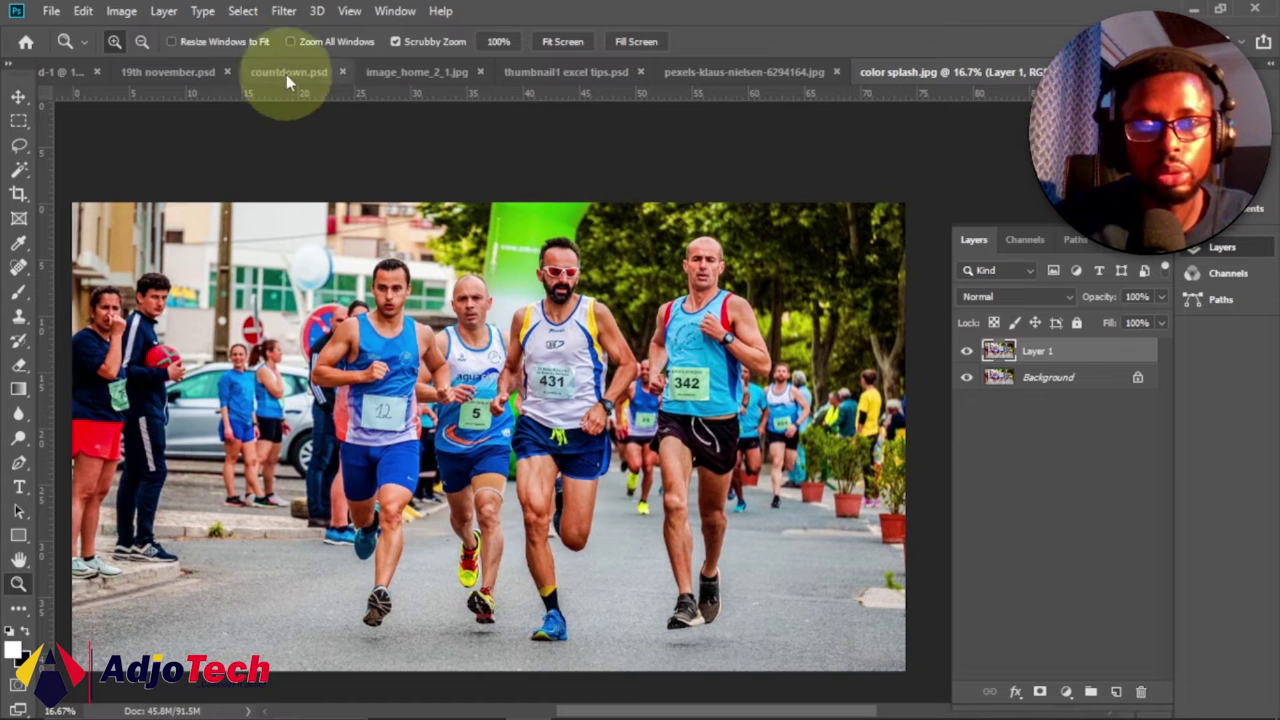
# Desaturate Layer 1 with Hue/Saturation by setting Saturation to -100.
pyautogui.click(118, 11)
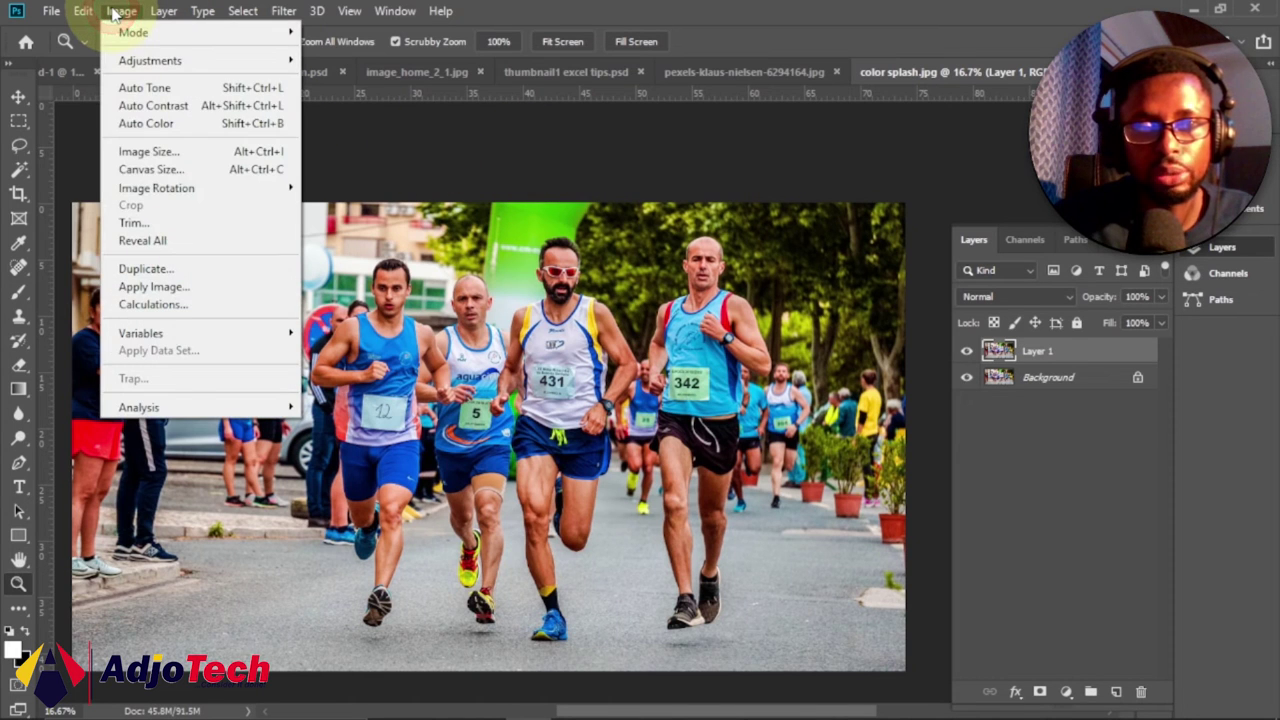
pyautogui.moveTo(145, 60)
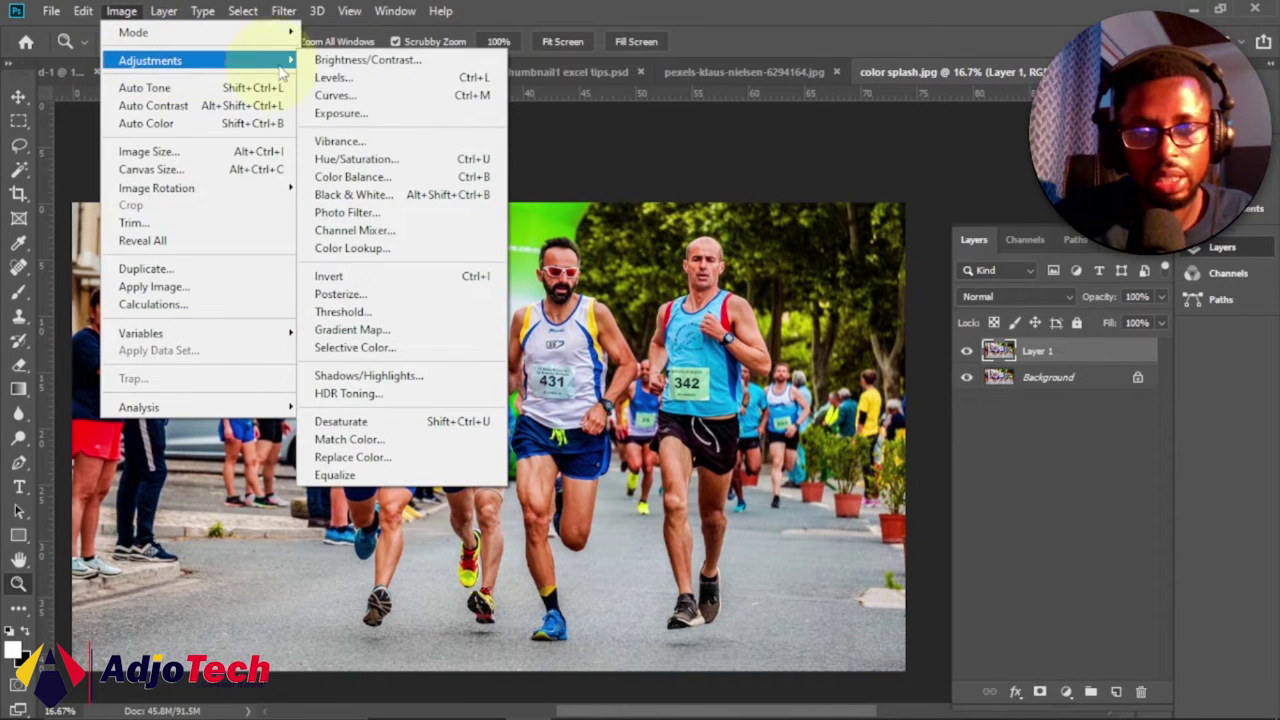
pyautogui.click(352, 160)
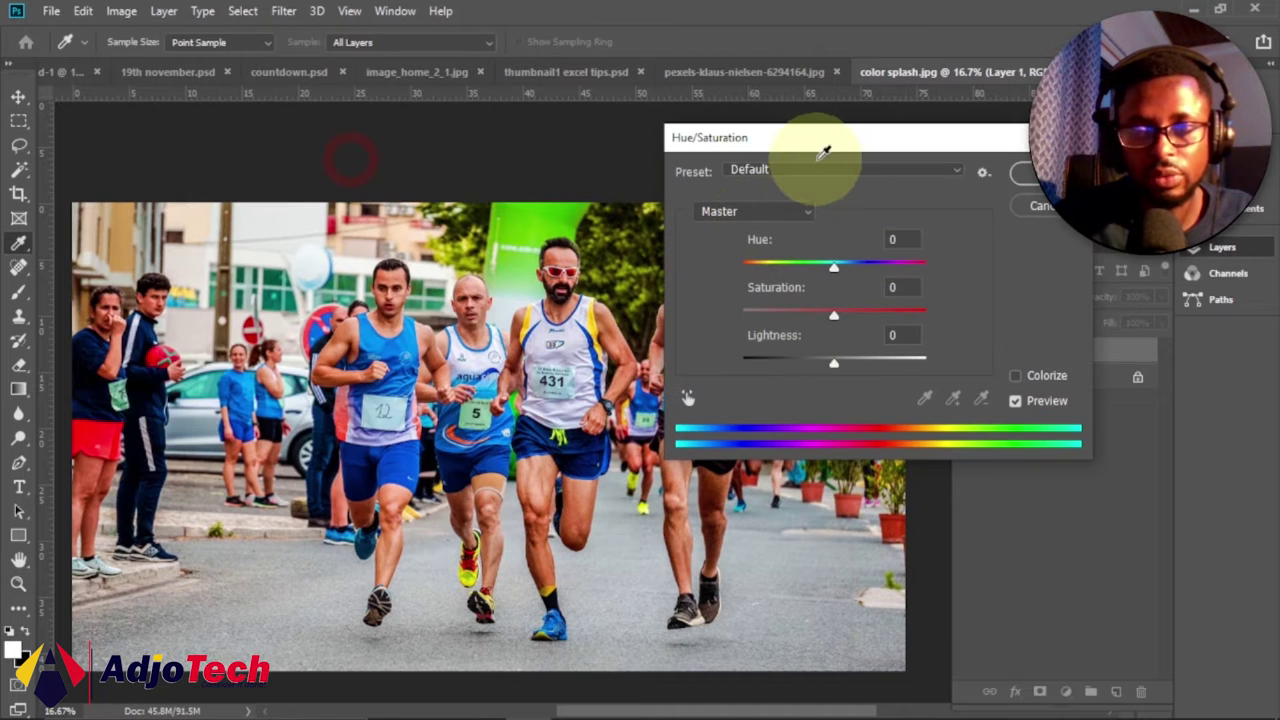
pyautogui.moveTo(828, 155); pyautogui.dragTo(868, 147)
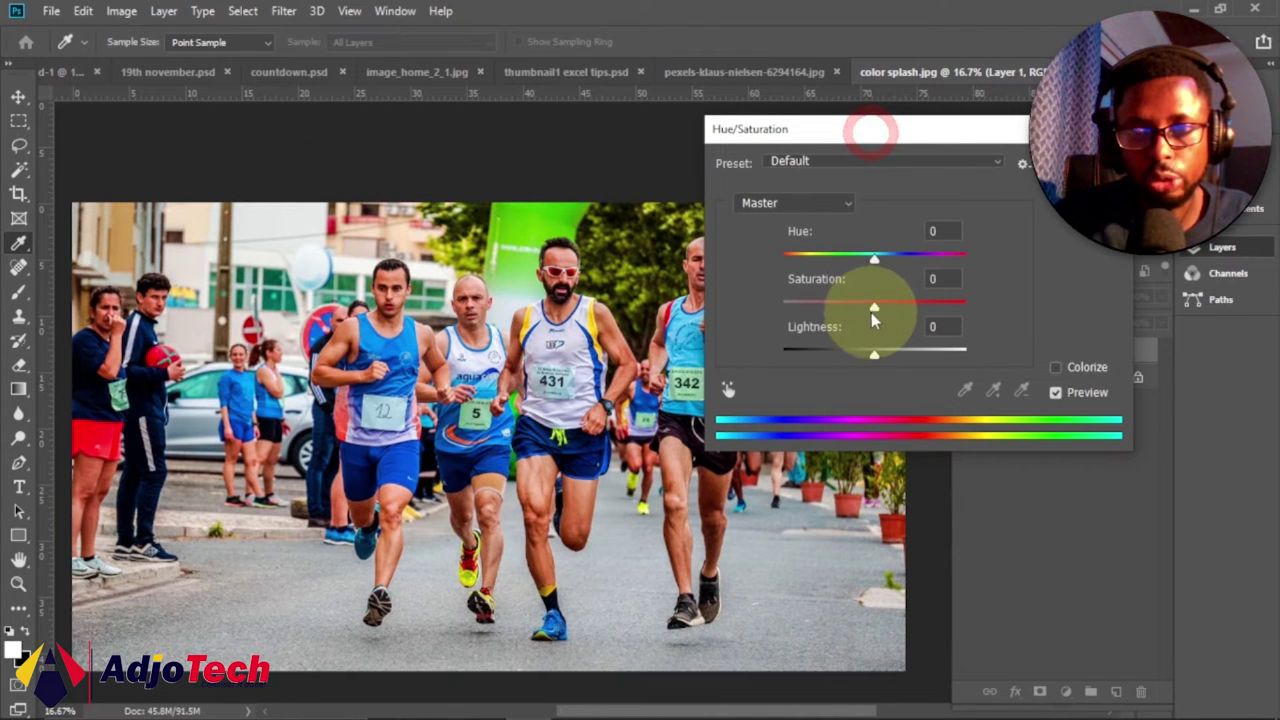
pyautogui.click(873, 311)
pyautogui.moveTo(873, 311); pyautogui.dragTo(757, 313)
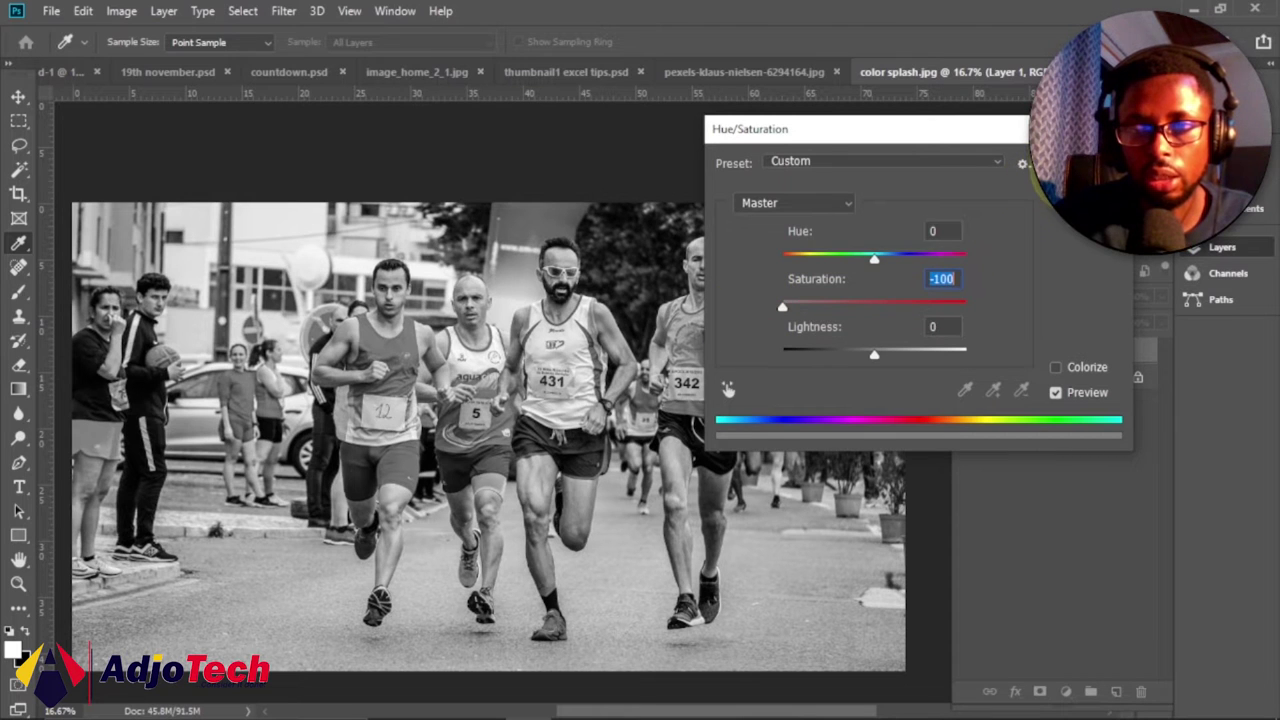
pyautogui.press('Return')
pyautogui.press('z')
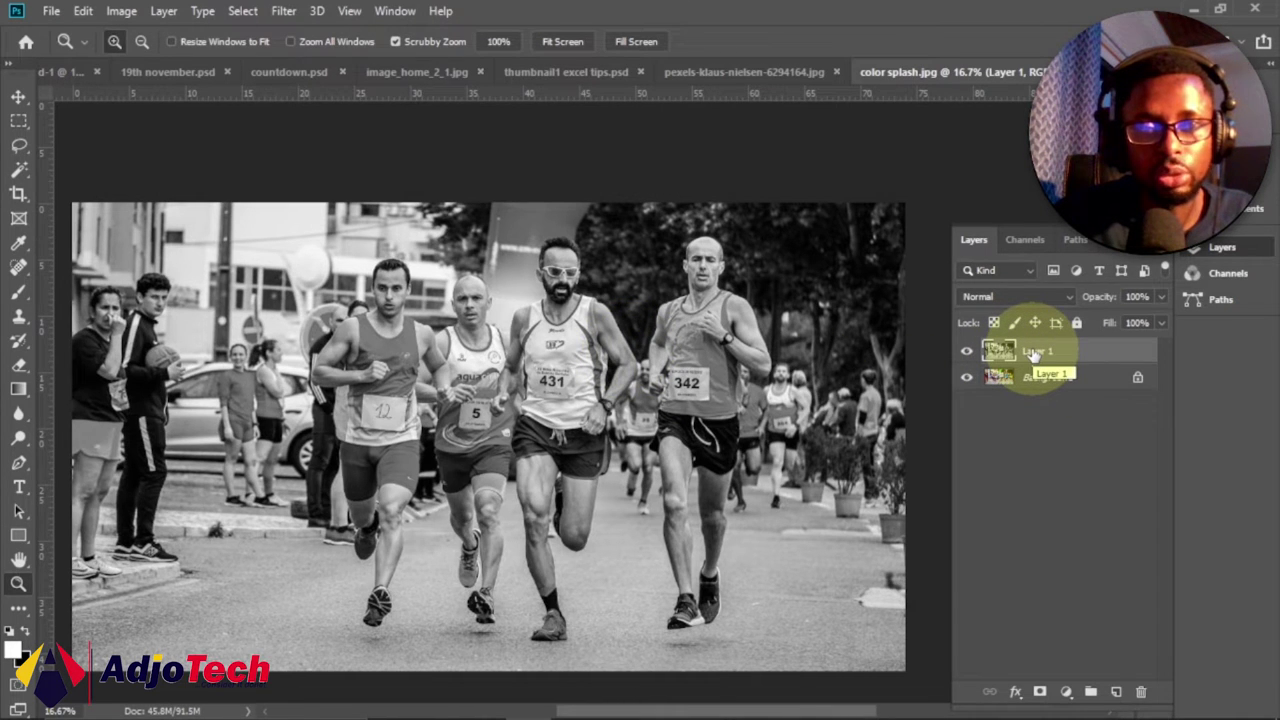
# Add a Reveal All white layer mask to Layer 1 and zoom in to 33.3%.
pyautogui.click(162, 12)
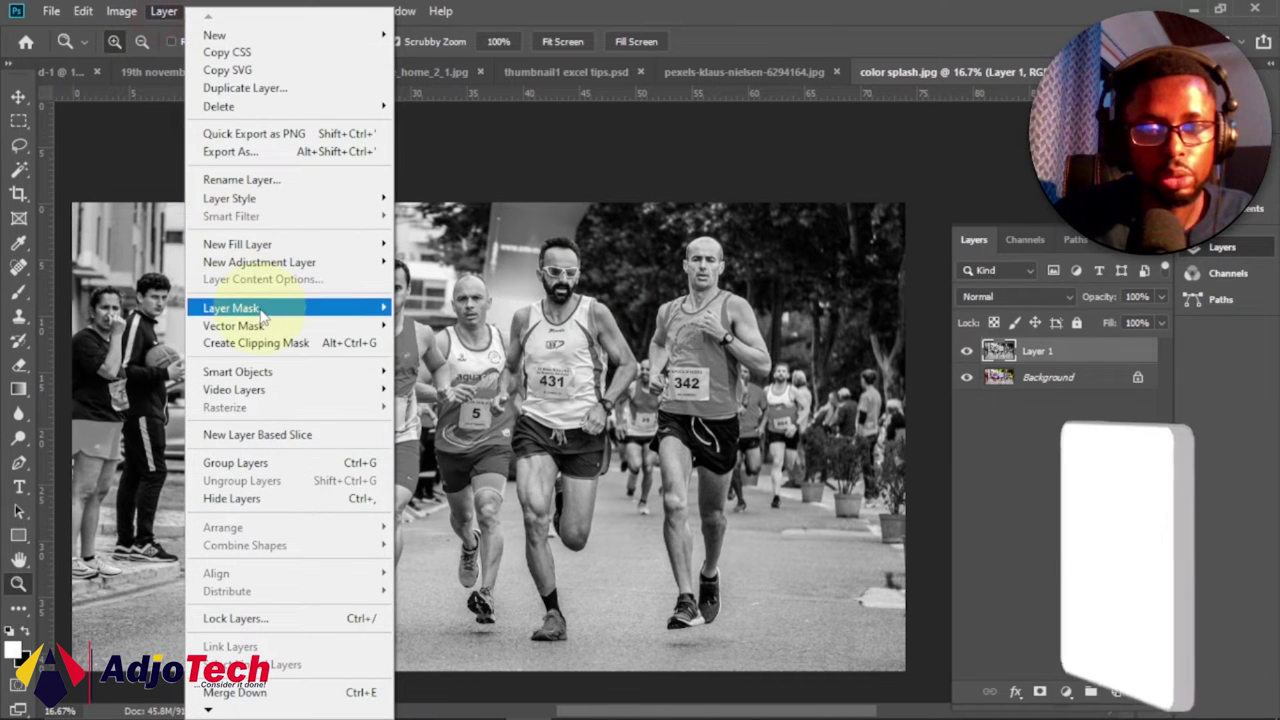
pyautogui.moveTo(262, 310)
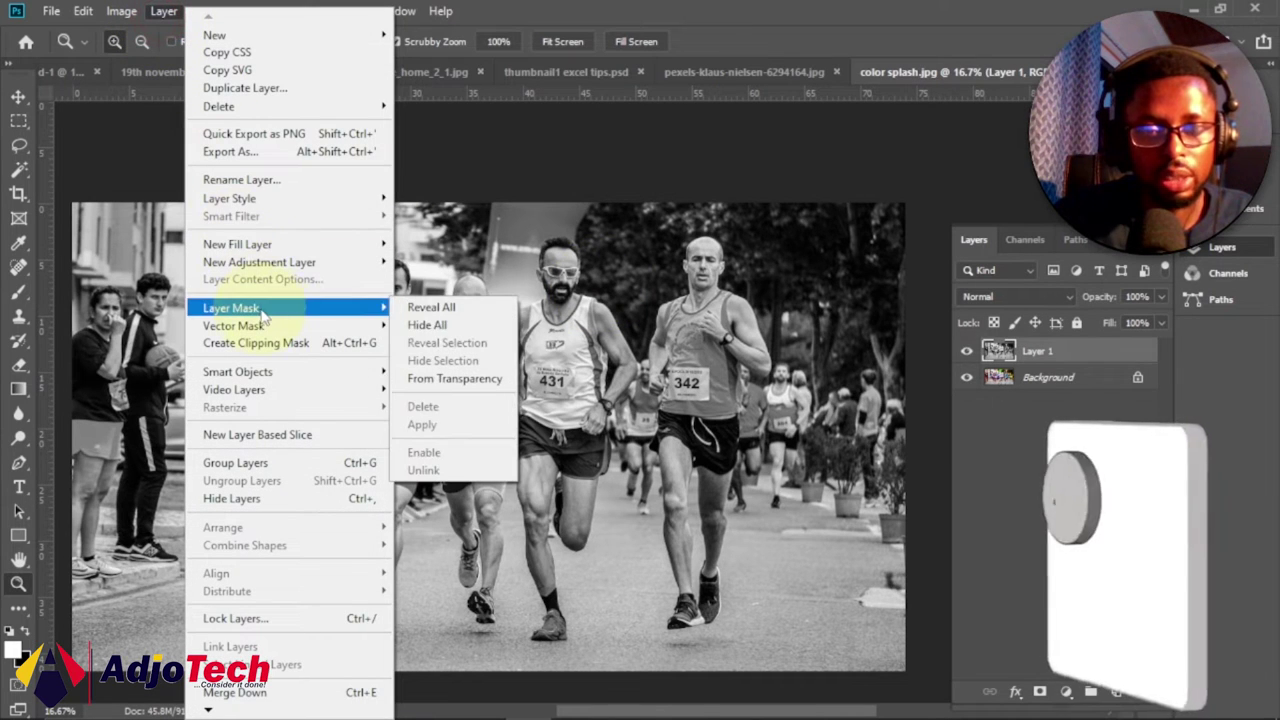
pyautogui.click(437, 311)
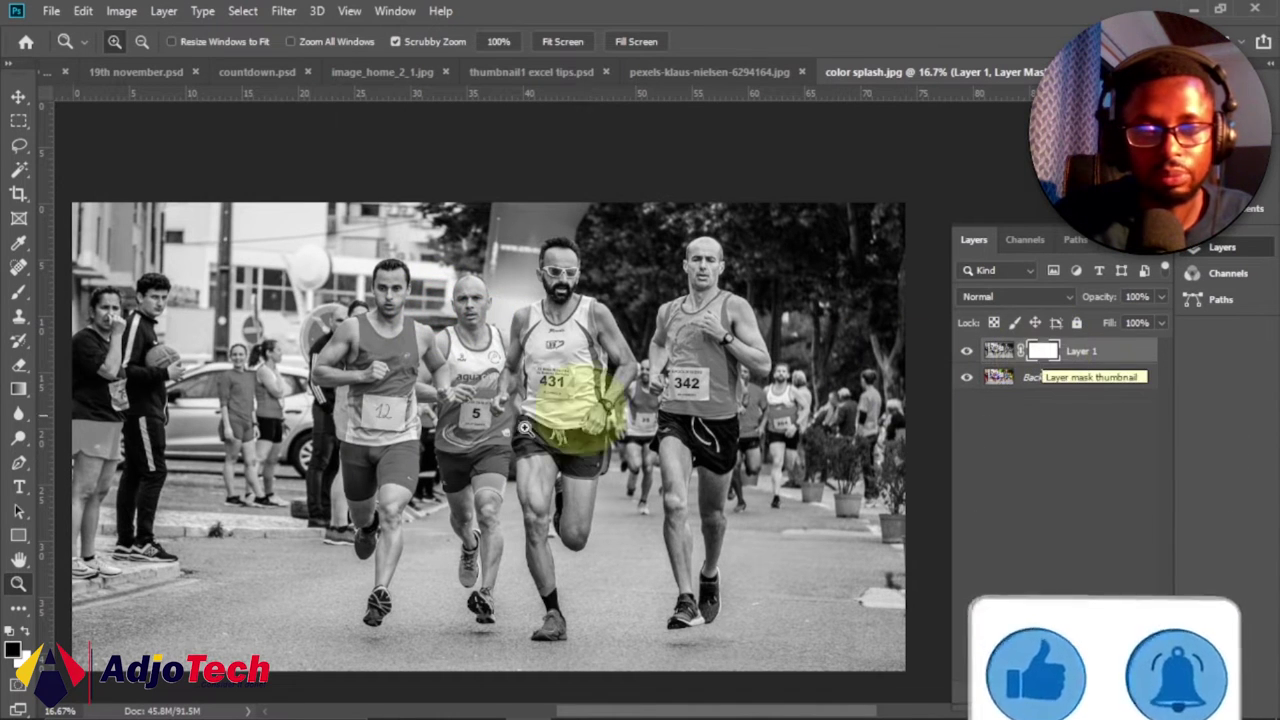
pyautogui.click(547, 330)
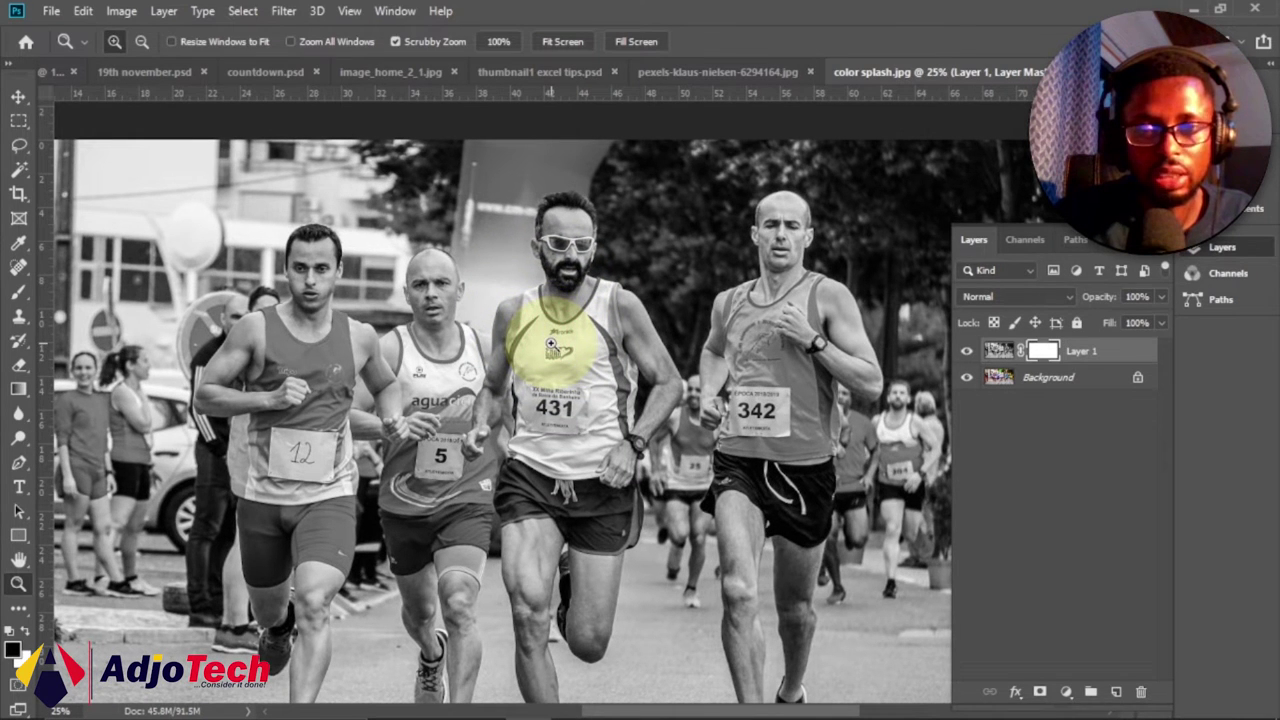
pyautogui.click(578, 345)
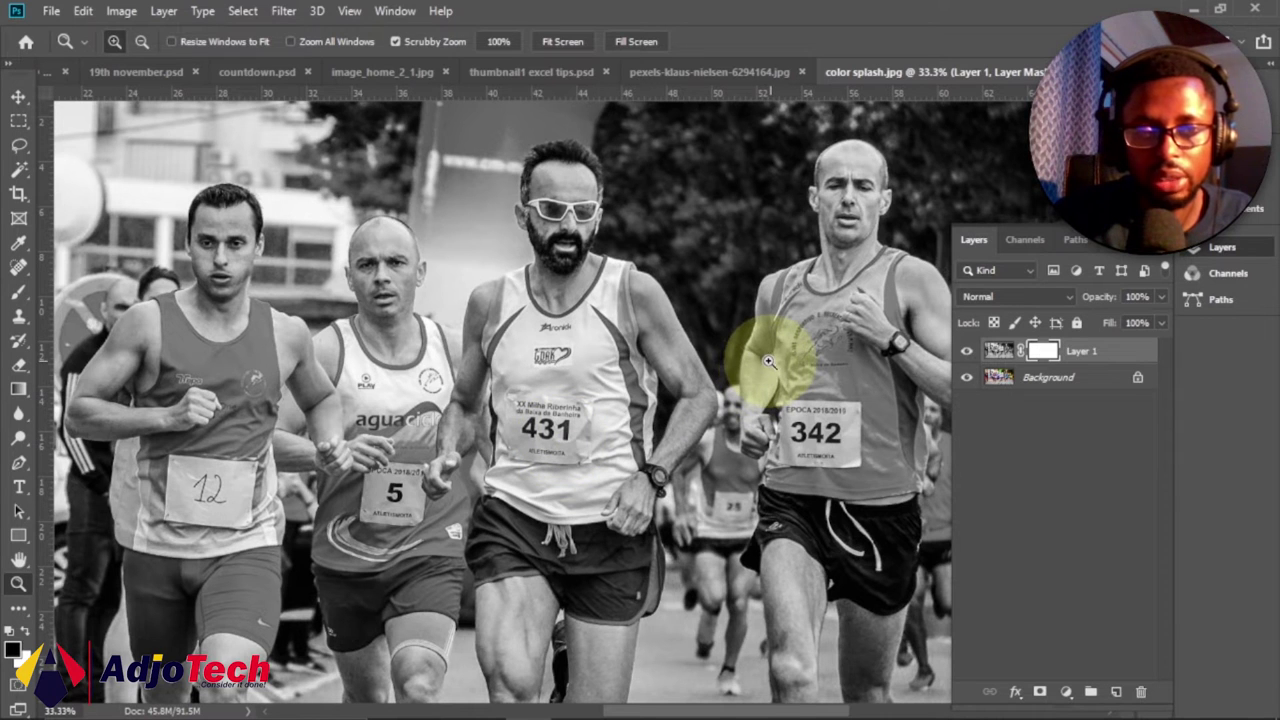
# Select the Brush Tool and set its tip to 88 px at 100% hardness.
pyautogui.click(27, 296)
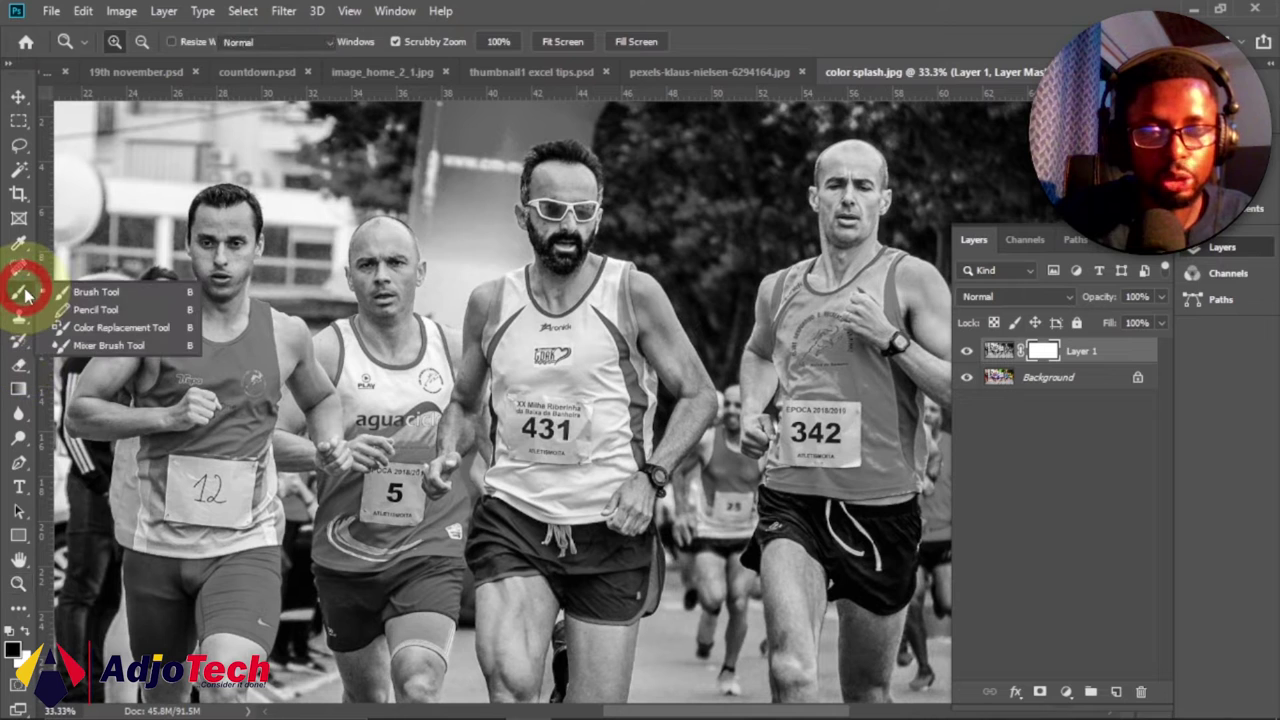
pyautogui.click(90, 296)
pyautogui.click(122, 41)
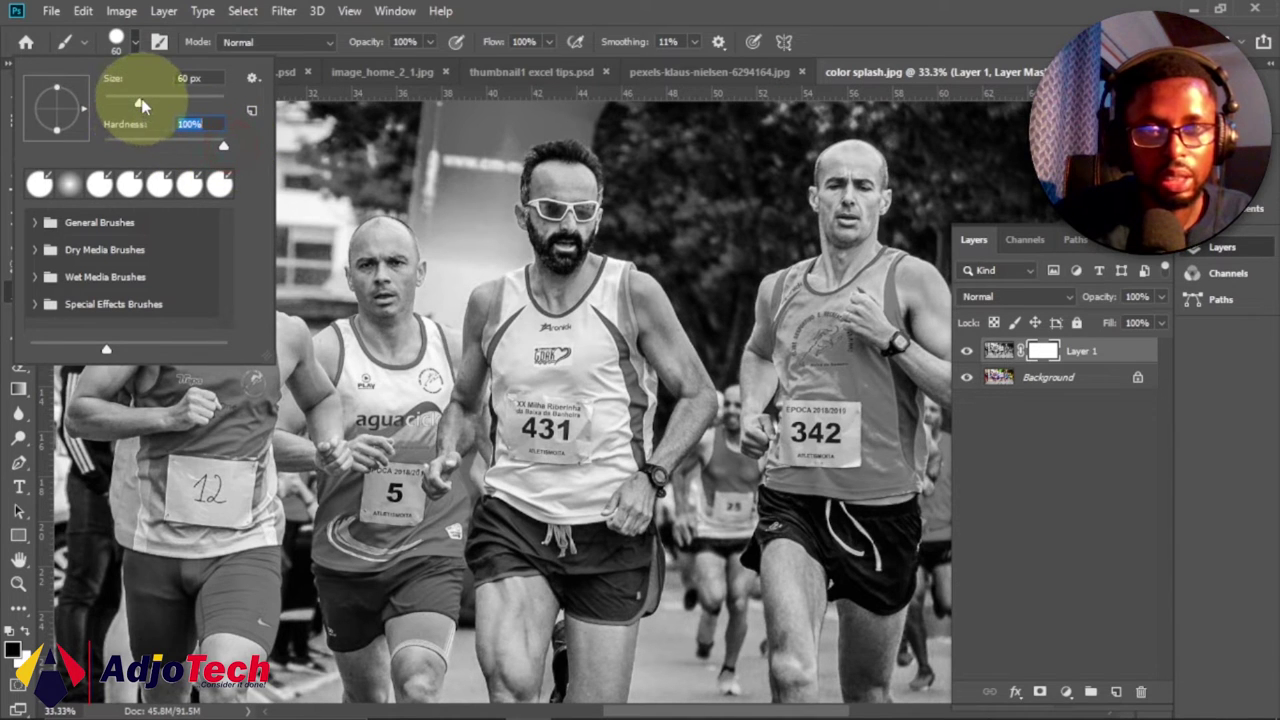
pyautogui.moveTo(141, 105); pyautogui.dragTo(157, 104)
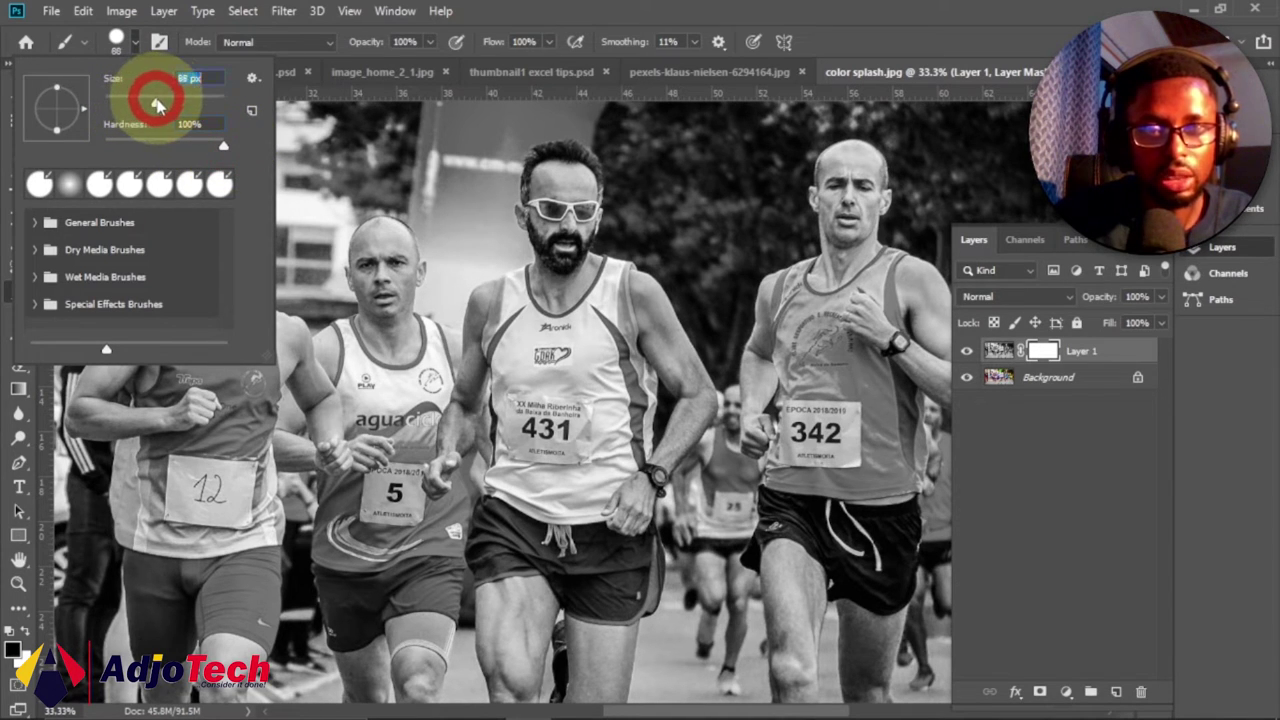
pyautogui.click(135, 45)
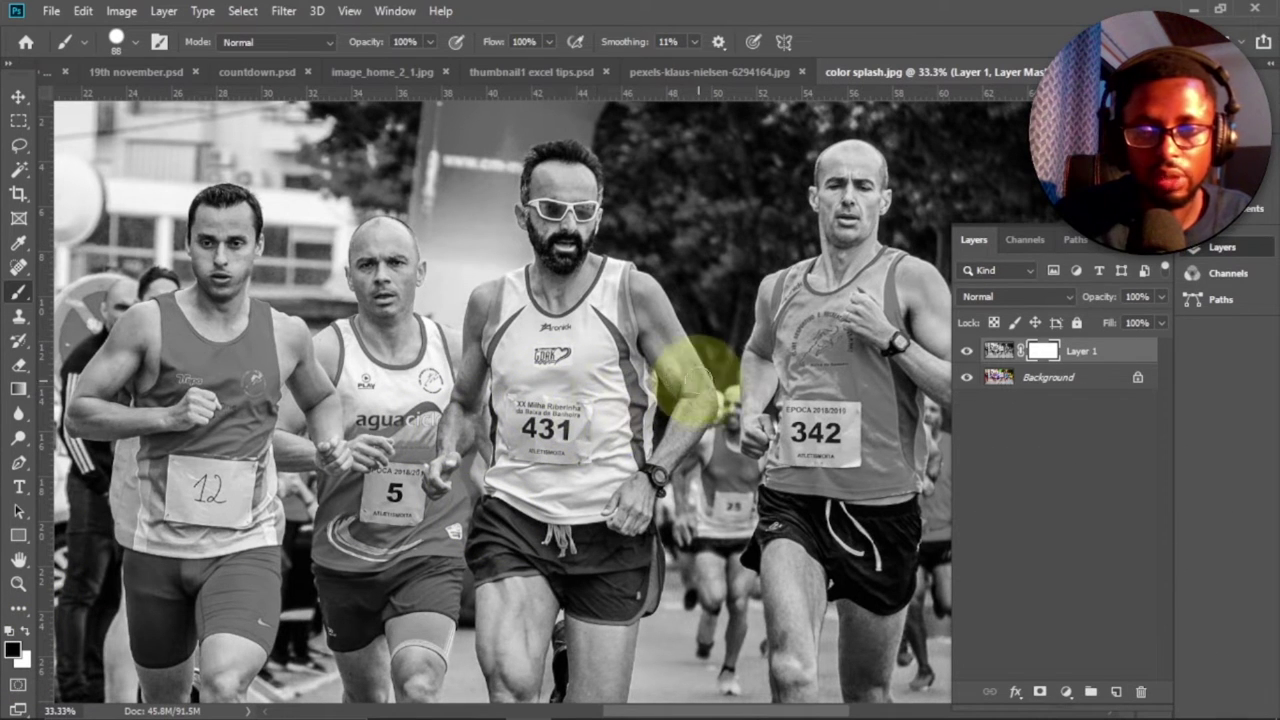
# Paint runner 431's shirt and bib back to colour, touch up the arm, and zoom to 50%.
pyautogui.moveTo(595, 402)
pyautogui.mouseDown()
pyautogui.moveTo(587, 325)
pyautogui.moveTo(573, 463)
pyautogui.moveTo(584, 312)
pyautogui.moveTo(590, 442)
pyautogui.moveTo(628, 292)
pyautogui.moveTo(632, 459)
pyautogui.moveTo(628, 408)
pyautogui.moveTo(657, 304)
pyautogui.moveTo(668, 404)
pyautogui.moveTo(676, 353)
pyautogui.moveTo(681, 404)
pyautogui.moveTo(632, 432)
pyautogui.mouseUp()
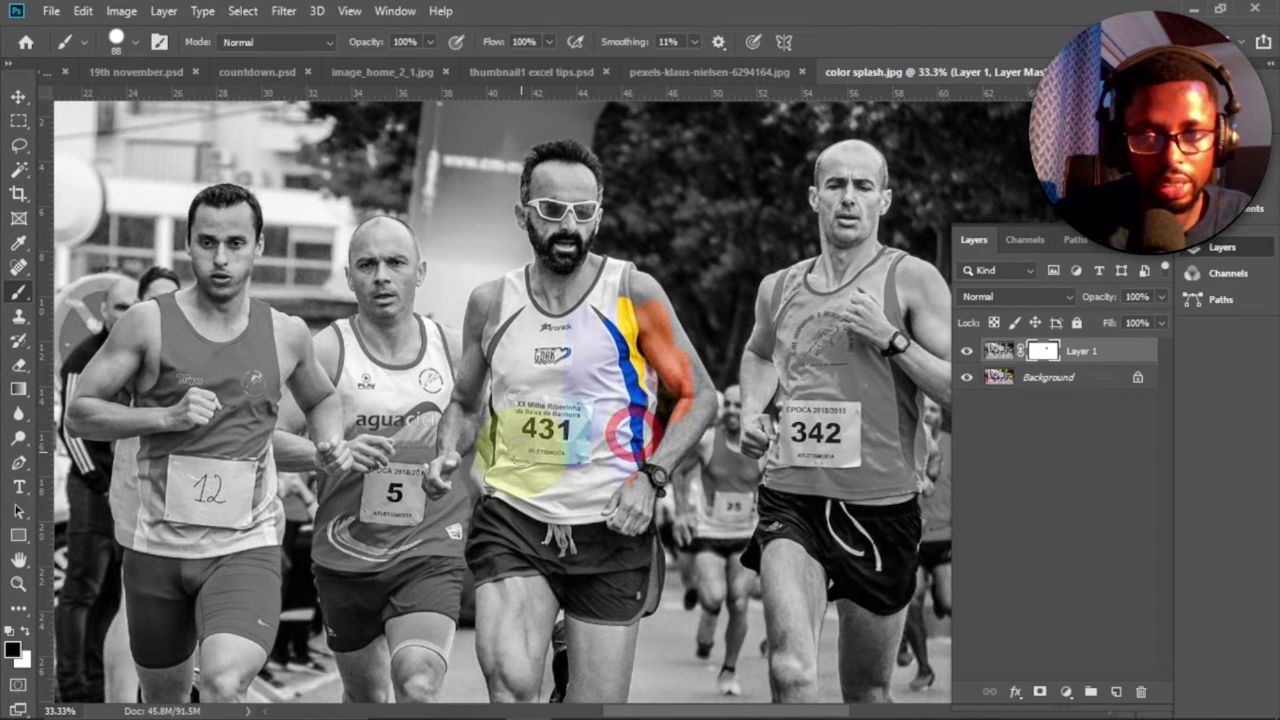
pyautogui.click(27, 631)
pyautogui.moveTo(628, 440)
pyautogui.mouseDown()
pyautogui.moveTo(663, 323)
pyautogui.moveTo(674, 417)
pyautogui.moveTo(673, 355)
pyautogui.moveTo(674, 371)
pyautogui.moveTo(640, 400)
pyautogui.mouseUp()
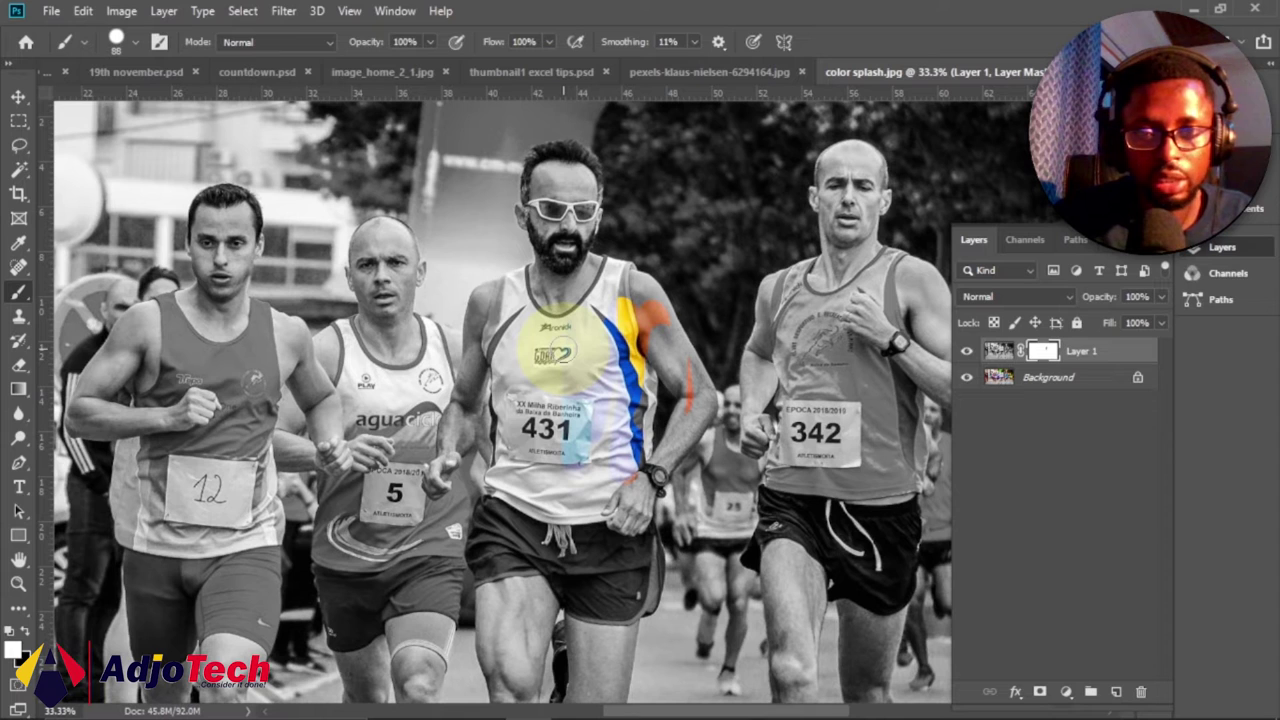
pyautogui.click(27, 638)
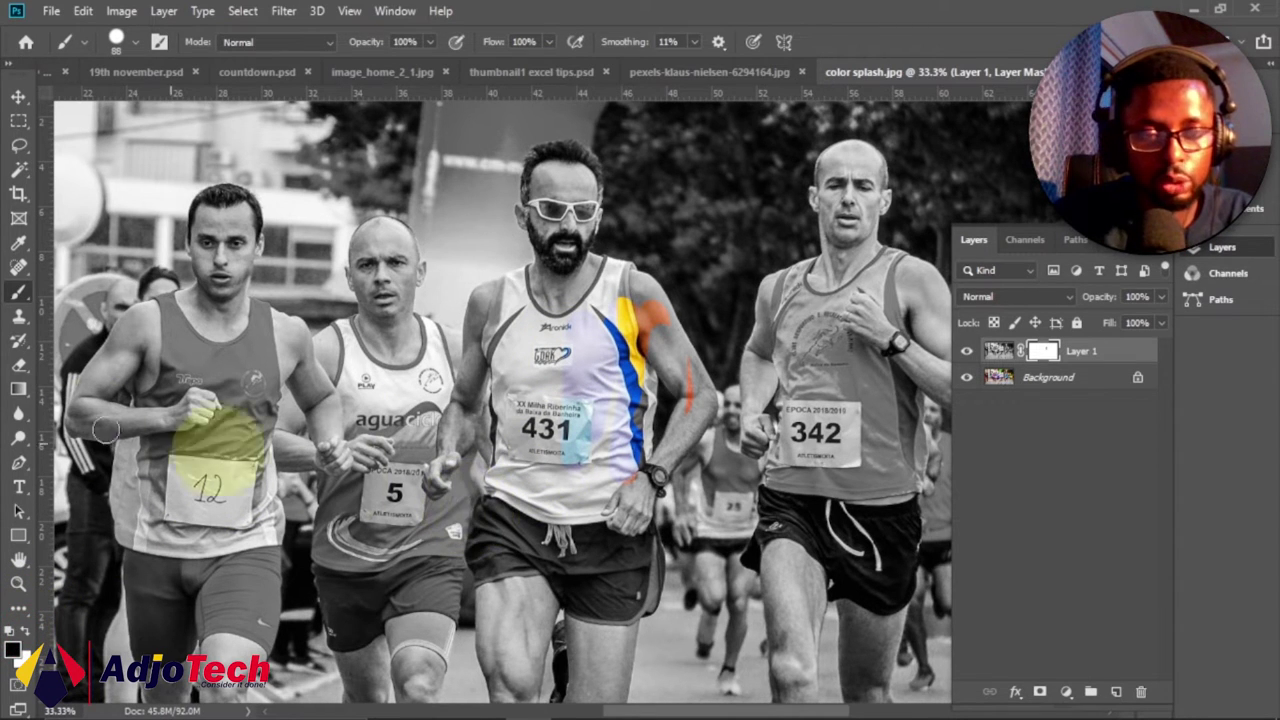
pyautogui.click(17, 585)
pyautogui.click(612, 375)
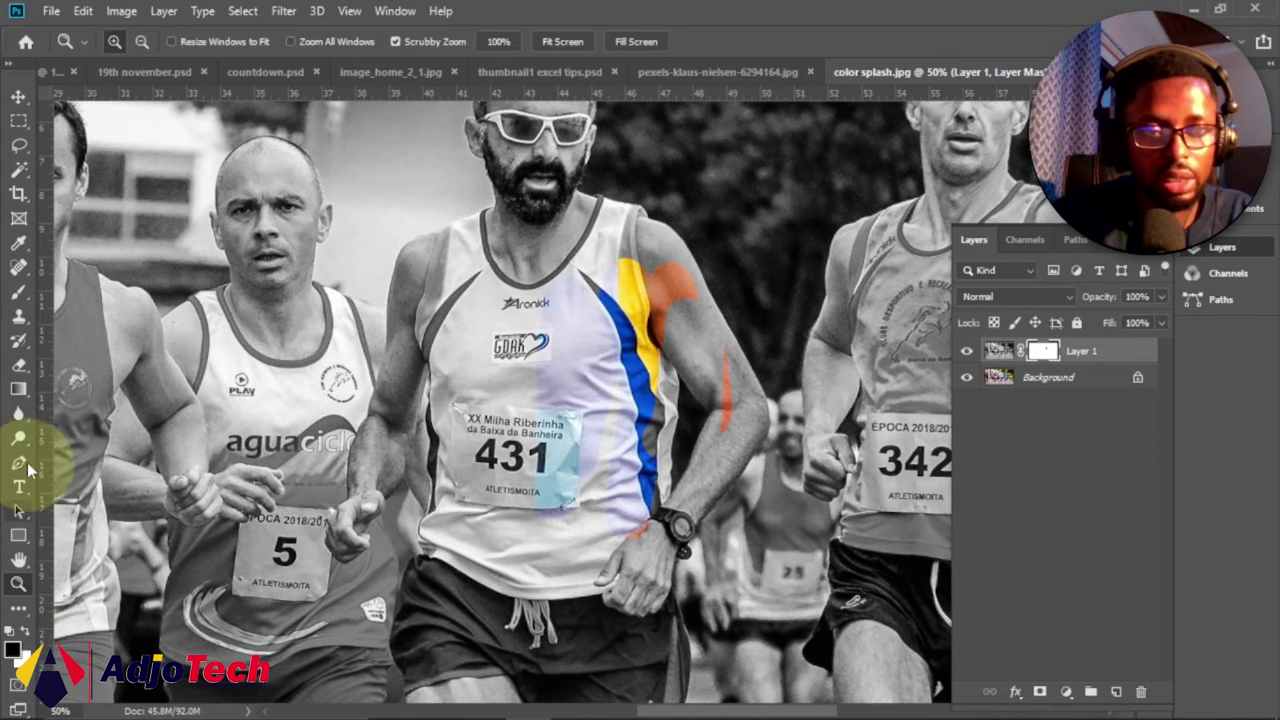
# Paint runner 431's bib, chest, face and red-lensed glasses back to colour with black.
pyautogui.click(18, 292)
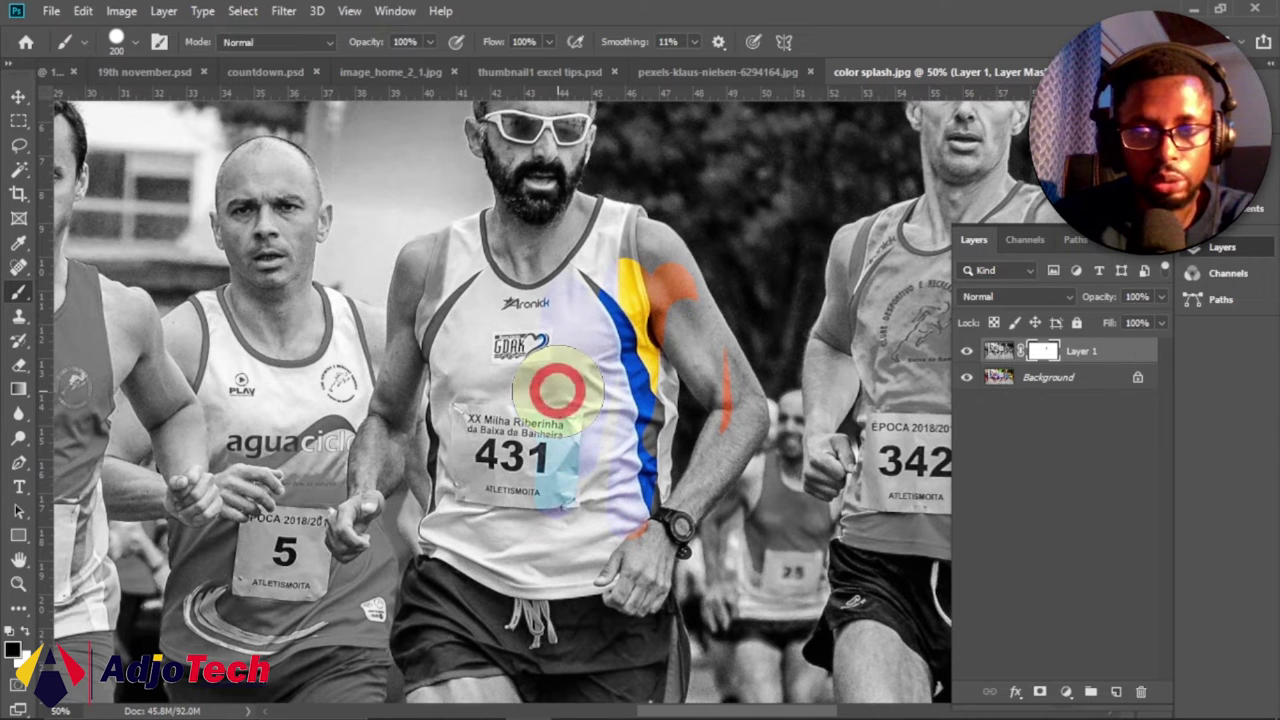
pyautogui.moveTo(557, 390)
pyautogui.mouseDown()
pyautogui.moveTo(574, 429)
pyautogui.moveTo(563, 223)
pyautogui.moveTo(633, 275)
pyautogui.moveTo(623, 443)
pyautogui.moveTo(517, 303)
pyautogui.moveTo(466, 286)
pyautogui.moveTo(427, 465)
pyautogui.moveTo(503, 434)
pyautogui.moveTo(531, 500)
pyautogui.moveTo(583, 432)
pyautogui.moveTo(620, 517)
pyautogui.moveTo(589, 420)
pyautogui.moveTo(572, 560)
pyautogui.moveTo(565, 495)
pyautogui.mouseUp()
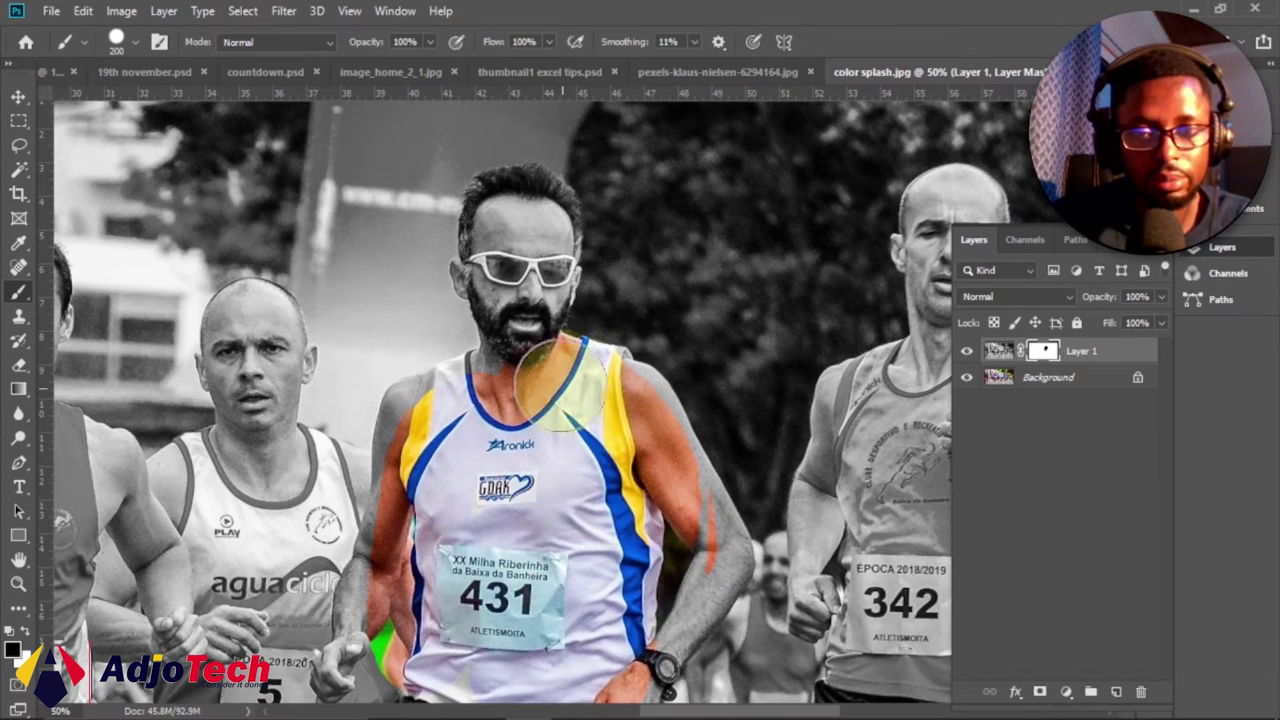
pyautogui.moveTo(514, 286)
pyautogui.mouseDown()
pyautogui.moveTo(513, 220)
pyautogui.moveTo(521, 340)
pyautogui.mouseUp()
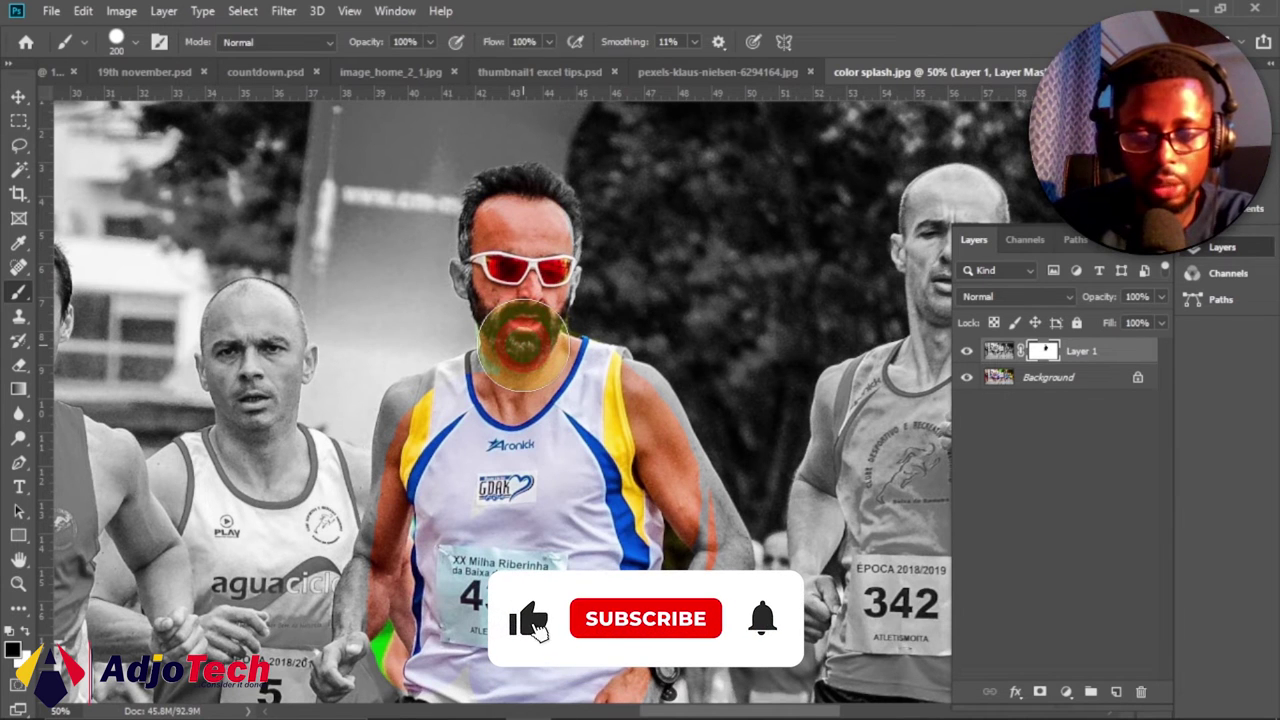
pyautogui.press('[')
pyautogui.press('[')
pyautogui.press('[')
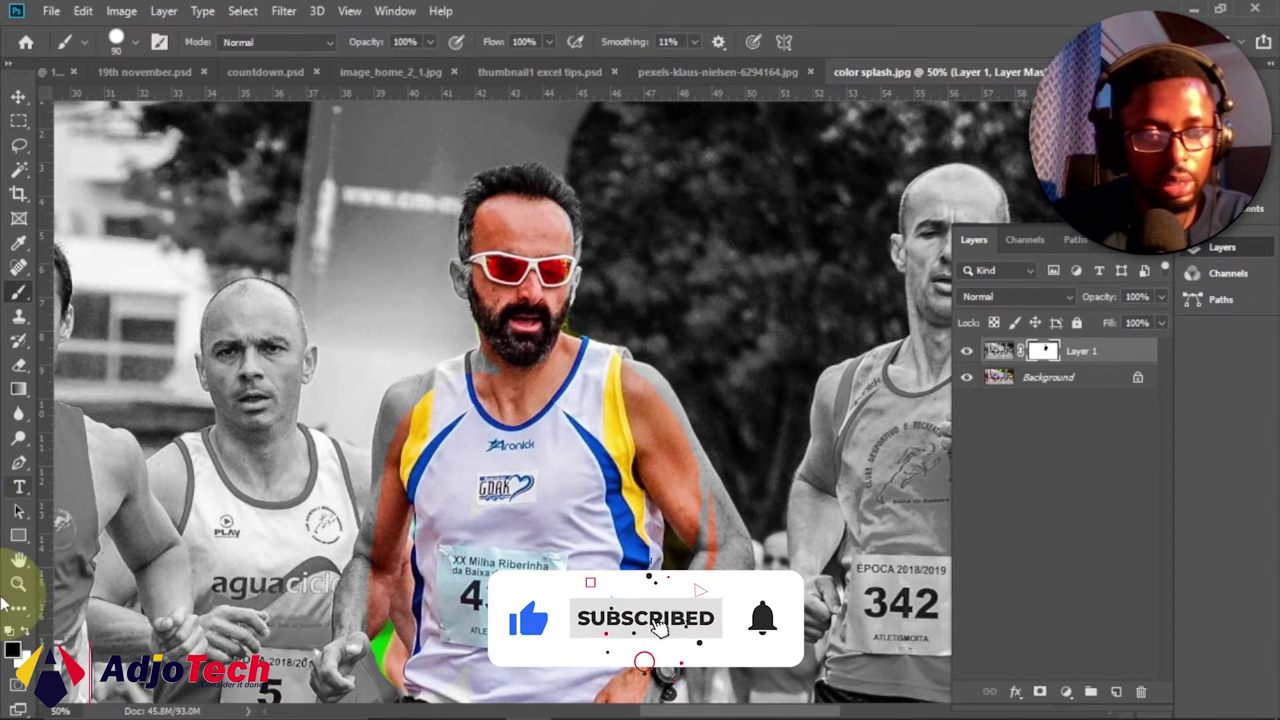
pyautogui.click(18, 585)
pyautogui.click(540, 408)
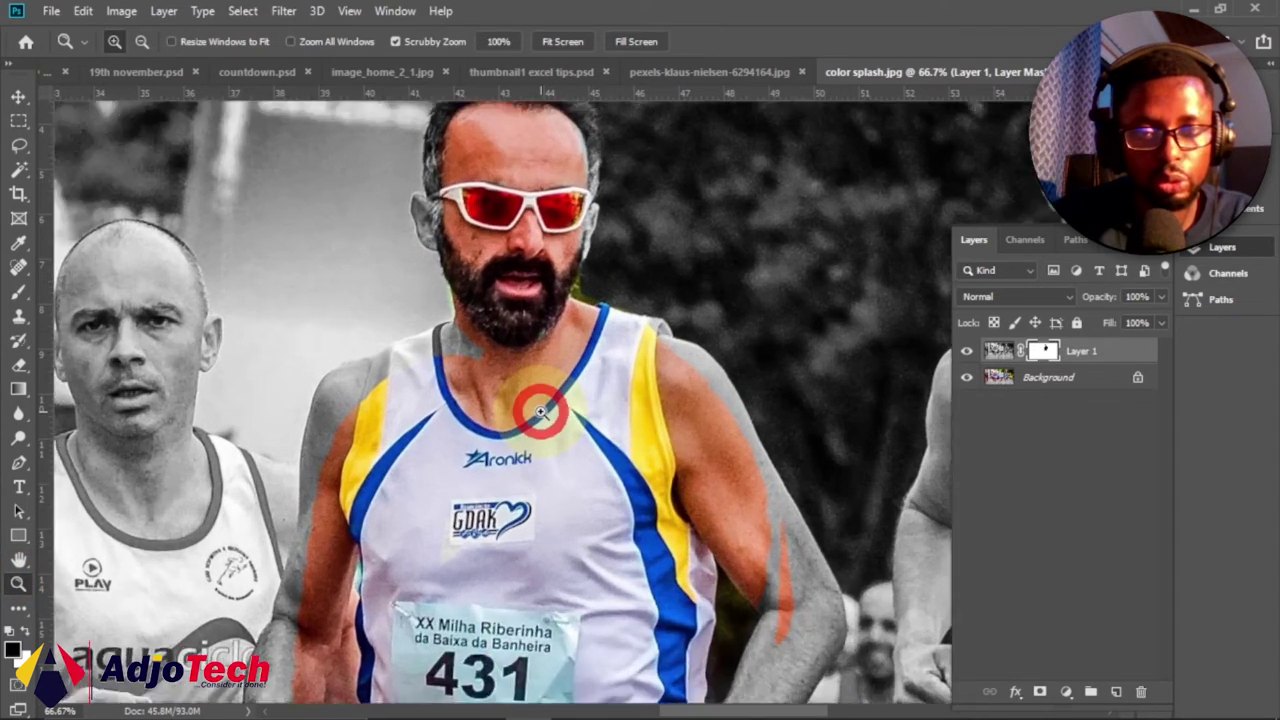
# Zoom to 100% and paint runner 431's hair, forehead, cheek and beard back to colour.
pyautogui.click(540, 410)
pyautogui.moveTo(540, 478); pyautogui.dragTo(532, 522)
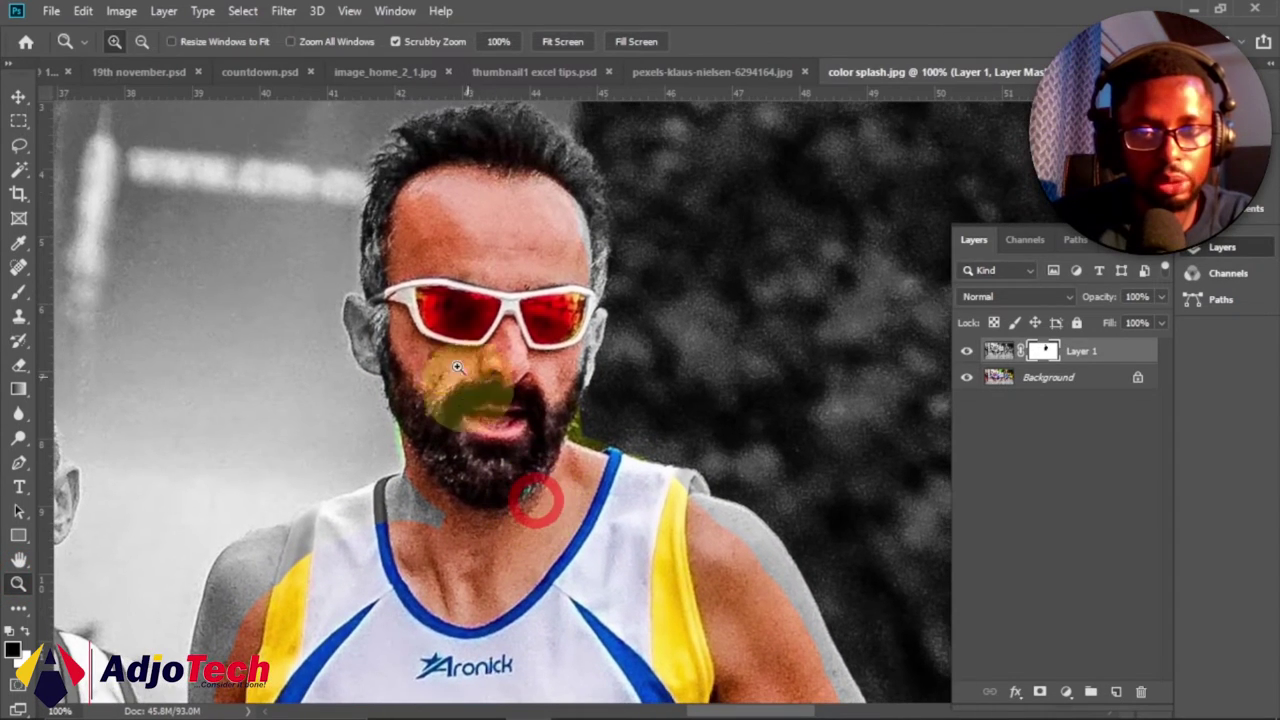
pyautogui.click(22, 292)
pyautogui.click(437, 160)
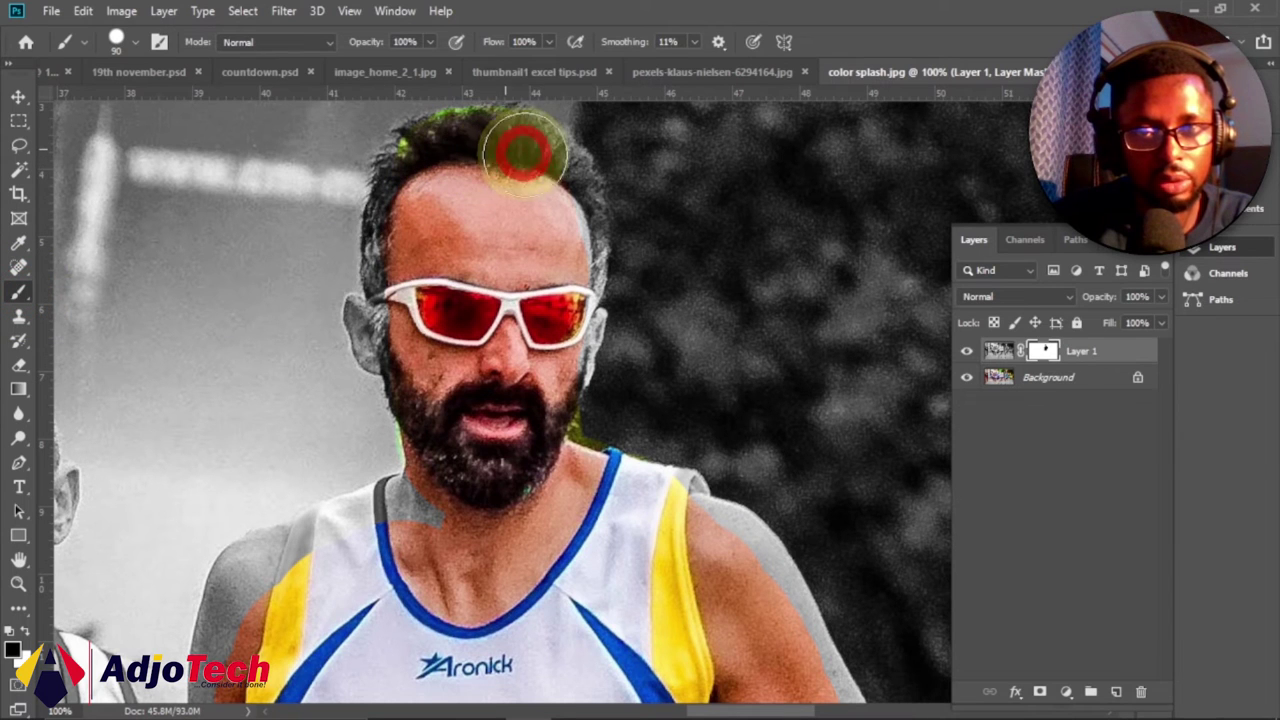
pyautogui.moveTo(558, 207); pyautogui.dragTo(567, 260)
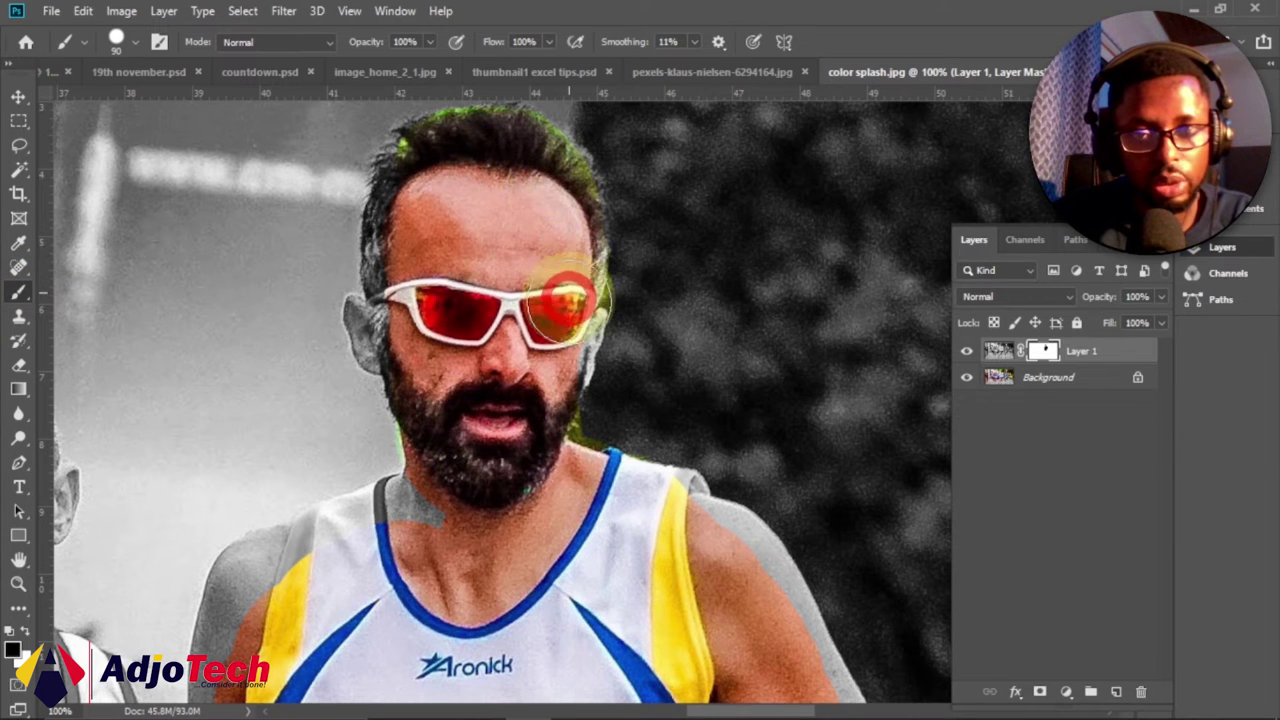
pyautogui.moveTo(555, 355)
pyautogui.mouseDown()
pyautogui.moveTo(521, 430)
pyautogui.moveTo(410, 218)
pyautogui.moveTo(389, 288)
pyautogui.moveTo(393, 334)
pyautogui.moveTo(430, 394)
pyautogui.moveTo(368, 348)
pyautogui.moveTo(357, 310)
pyautogui.moveTo(379, 355)
pyautogui.moveTo(449, 364)
pyautogui.moveTo(595, 262)
pyautogui.moveTo(588, 345)
pyautogui.moveTo(562, 372)
pyautogui.mouseUp()
pyautogui.press('[')
pyautogui.press('[')
pyautogui.press('[')
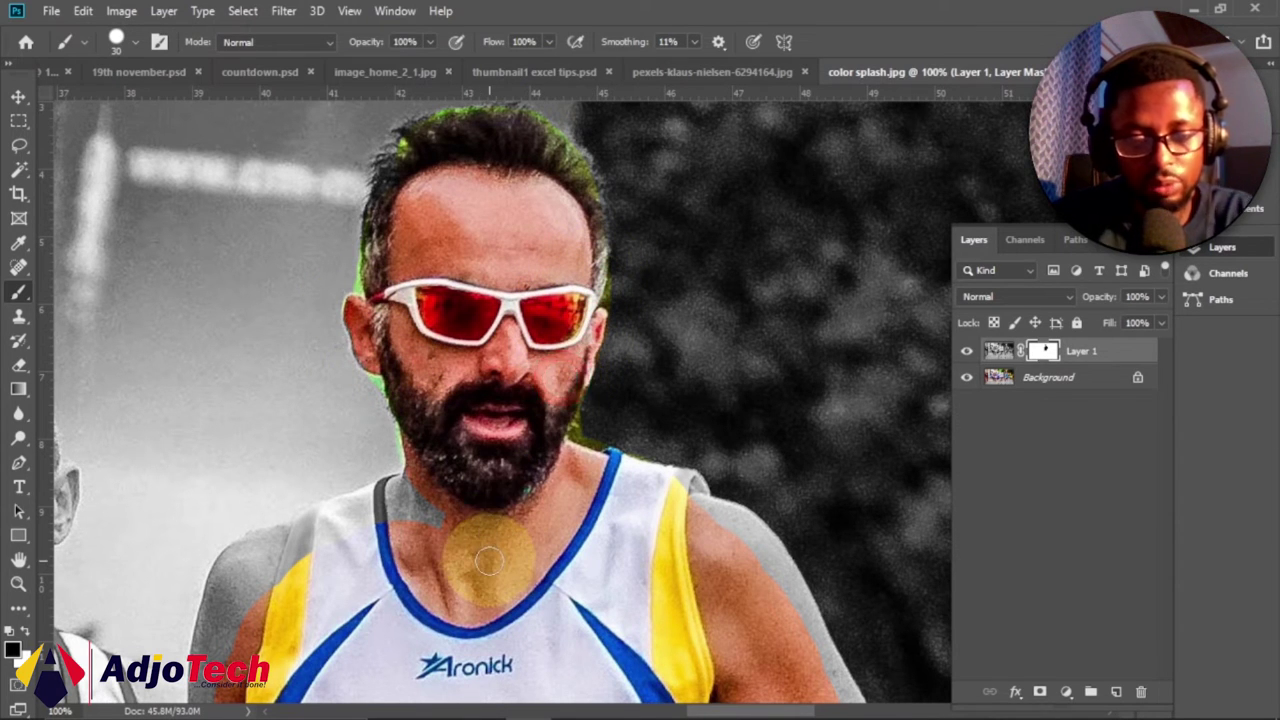
# Restore colour to the runner's neck, collarbone, both shoulders and arms down to the forearm.
pyautogui.moveTo(489, 562)
pyautogui.mouseDown()
pyautogui.moveTo(507, 468)
pyautogui.moveTo(562, 377)
pyautogui.moveTo(498, 353)
pyautogui.moveTo(480, 312)
pyautogui.mouseUp()
pyautogui.click(500, 355)
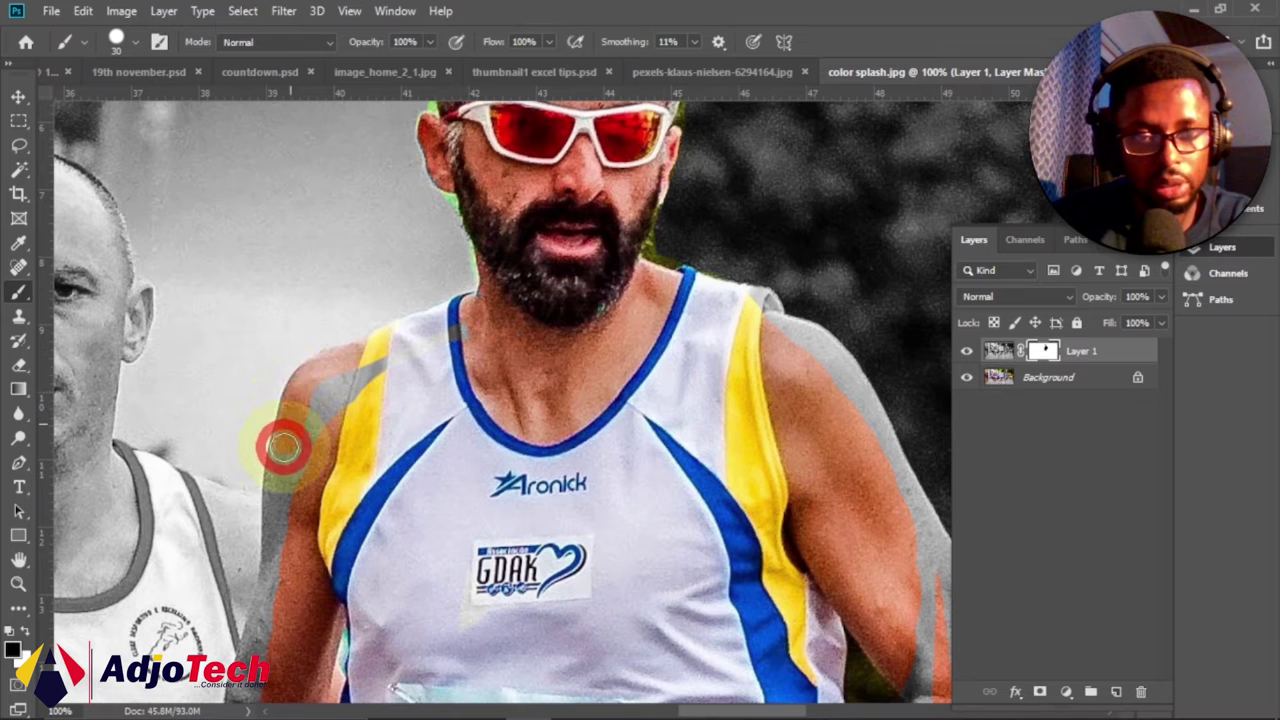
pyautogui.moveTo(286, 434)
pyautogui.mouseDown()
pyautogui.moveTo(275, 527)
pyautogui.moveTo(333, 413)
pyautogui.moveTo(393, 371)
pyautogui.moveTo(293, 408)
pyautogui.moveTo(416, 355)
pyautogui.moveTo(483, 381)
pyautogui.moveTo(462, 544)
pyautogui.mouseUp()
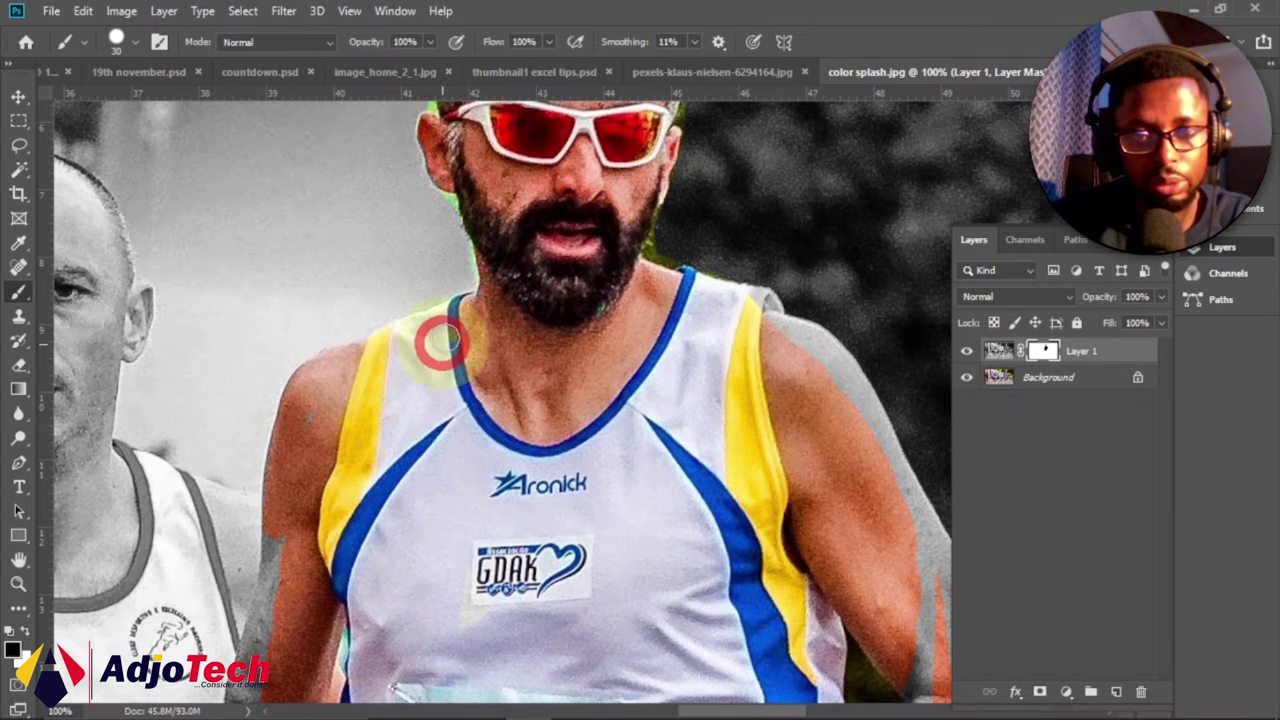
pyautogui.moveTo(441, 342)
pyautogui.mouseDown()
pyautogui.moveTo(556, 340)
pyautogui.moveTo(714, 338)
pyautogui.mouseUp()
pyautogui.moveTo(762, 303)
pyautogui.mouseDown()
pyautogui.moveTo(817, 346)
pyautogui.moveTo(860, 426)
pyautogui.moveTo(811, 340)
pyautogui.moveTo(846, 369)
pyautogui.moveTo(909, 506)
pyautogui.moveTo(930, 620)
pyautogui.moveTo(892, 617)
pyautogui.mouseUp()
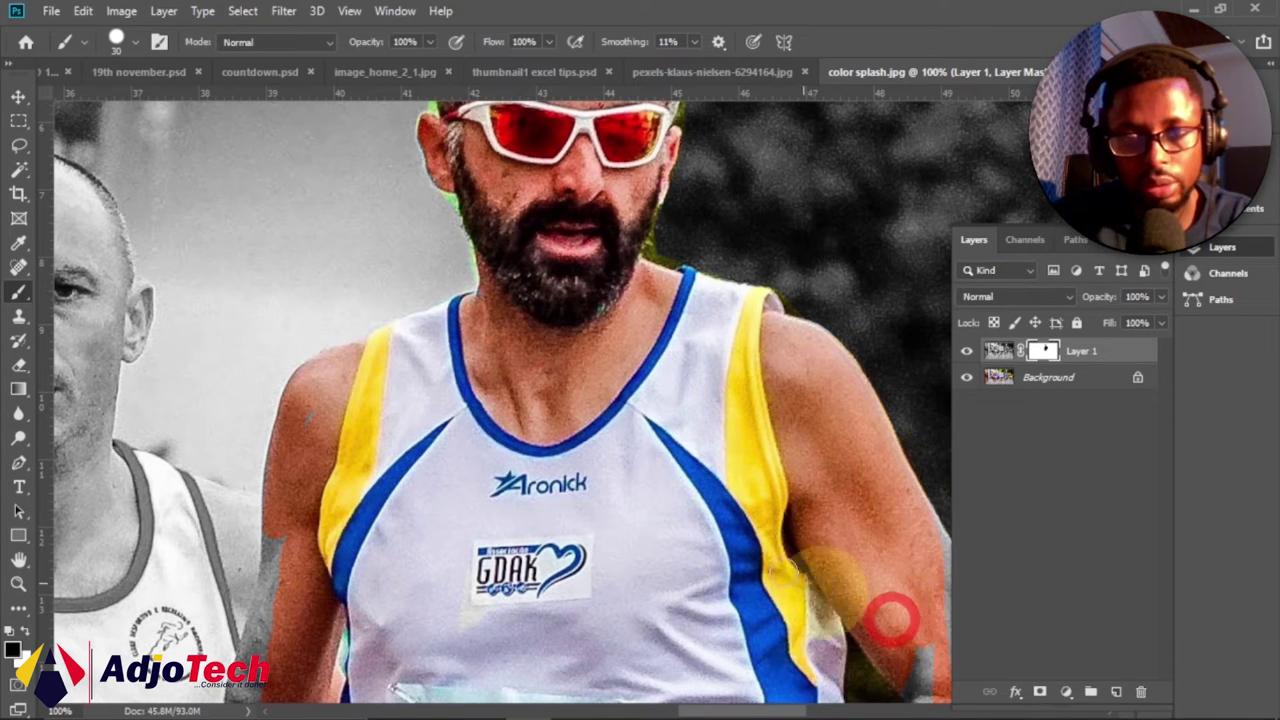
pyautogui.click(708, 336)
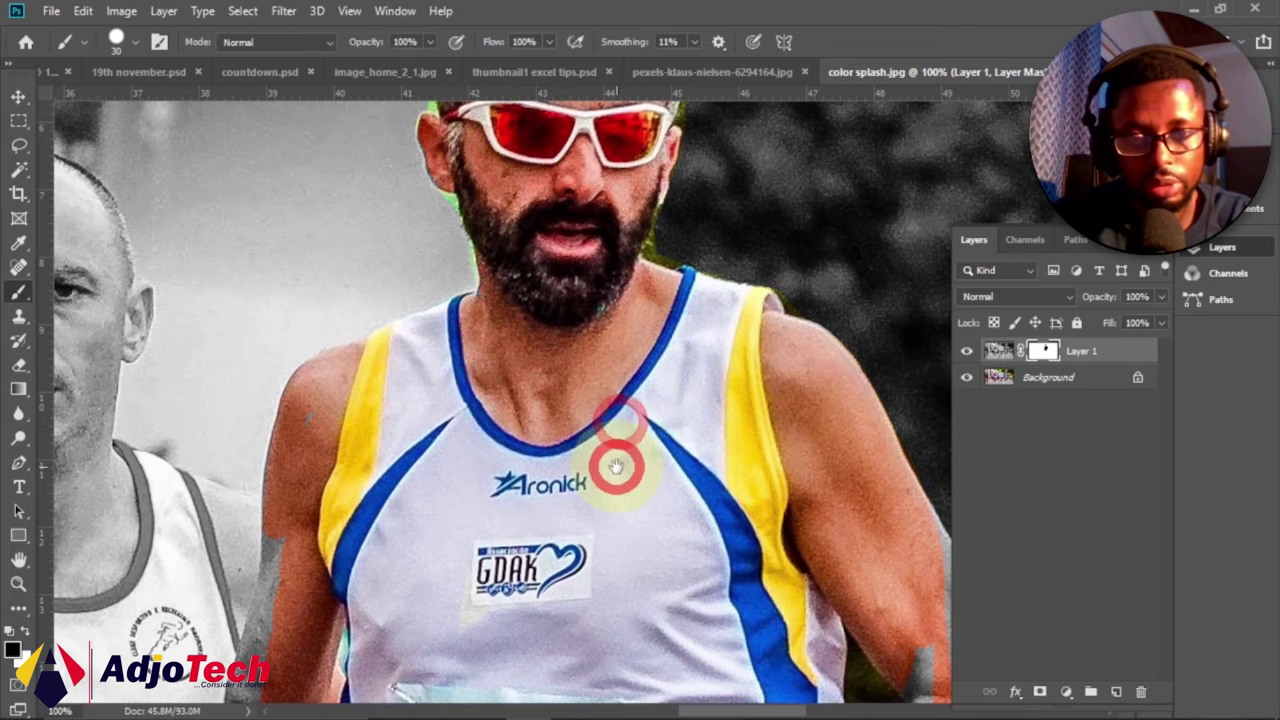
pyautogui.moveTo(616, 466); pyautogui.dragTo(645, 193)
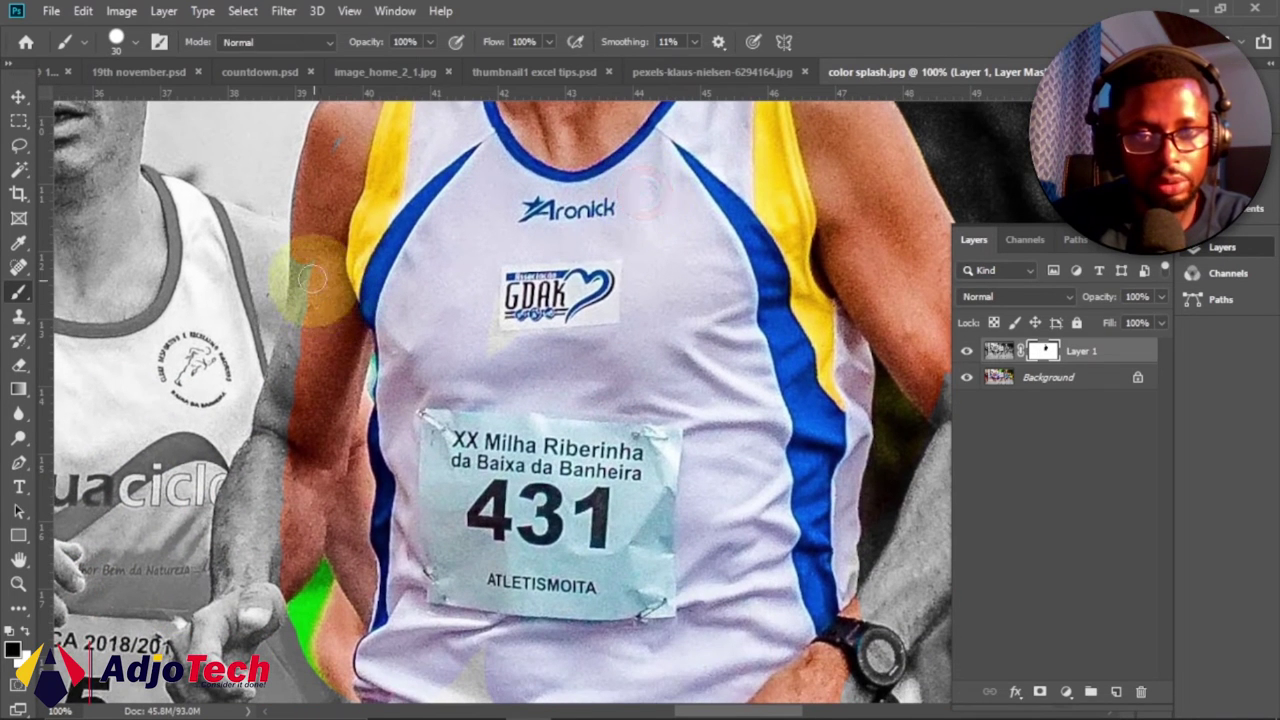
pyautogui.moveTo(311, 280)
pyautogui.mouseDown()
pyautogui.moveTo(286, 420)
pyautogui.moveTo(311, 280)
pyautogui.moveTo(229, 516)
pyautogui.moveTo(286, 423)
pyautogui.moveTo(264, 583)
pyautogui.moveTo(251, 537)
pyautogui.moveTo(72, 585)
pyautogui.mouseUp()
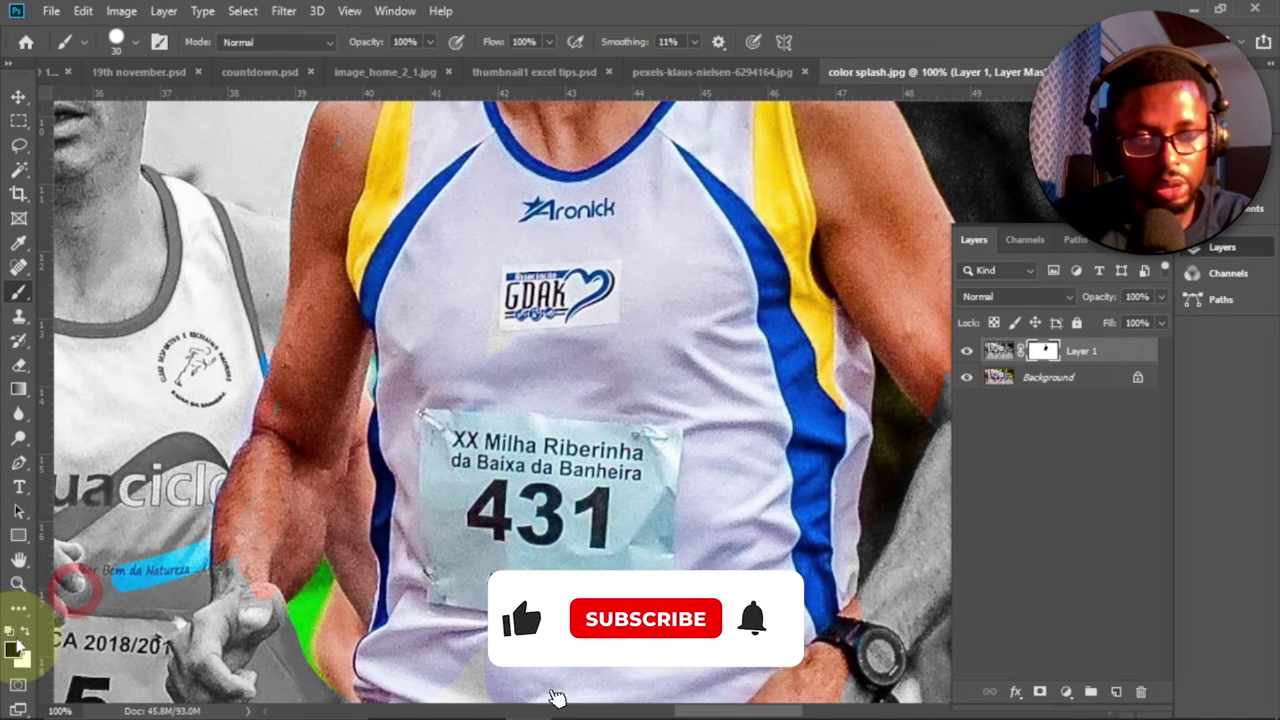
# Paint white with a 10 px brush to remove colour spill along the left forearm and torso.
pyautogui.click(22, 632)
pyautogui.moveTo(349, 589); pyautogui.dragTo(352, 472)
pyautogui.moveTo(345, 521)
pyautogui.mouseDown()
pyautogui.moveTo(322, 678)
pyautogui.moveTo(322, 577)
pyautogui.moveTo(296, 644)
pyautogui.moveTo(307, 654)
pyautogui.moveTo(344, 627)
pyautogui.mouseUp()
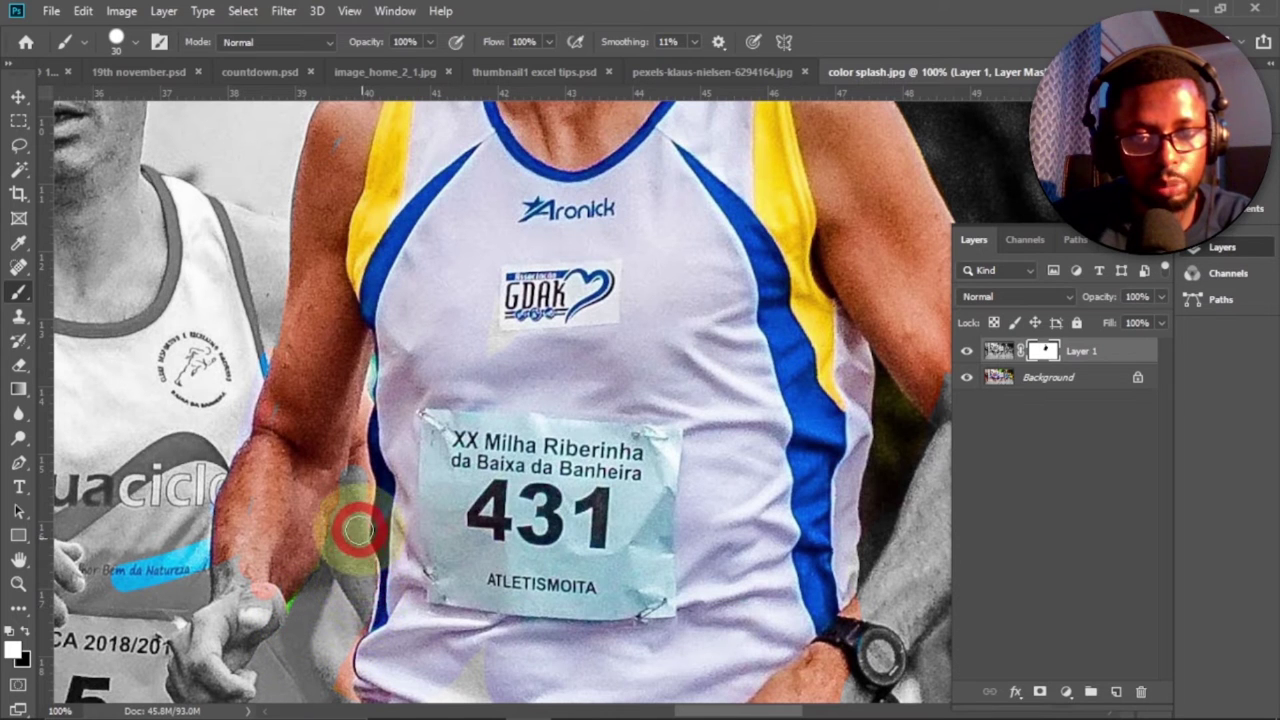
pyautogui.moveTo(358, 531); pyautogui.dragTo(358, 489)
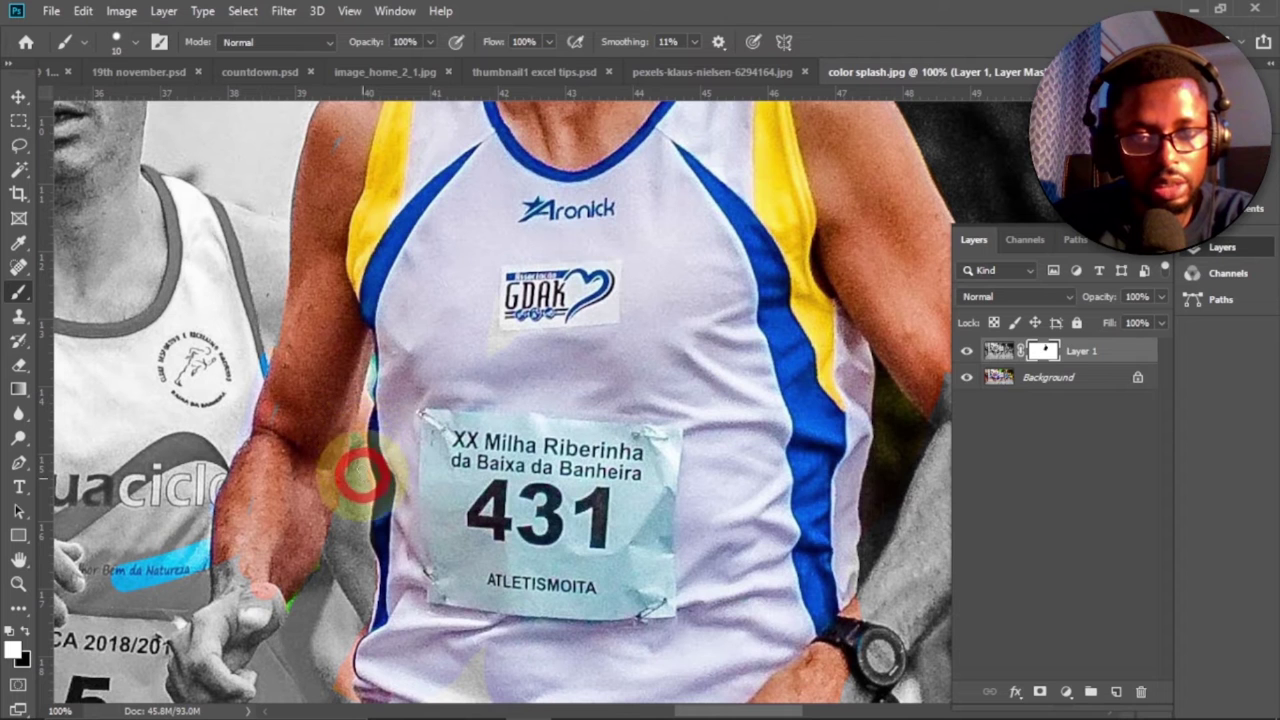
pyautogui.moveTo(361, 478)
pyautogui.mouseDown()
pyautogui.moveTo(370, 365)
pyautogui.moveTo(367, 405)
pyautogui.mouseUp()
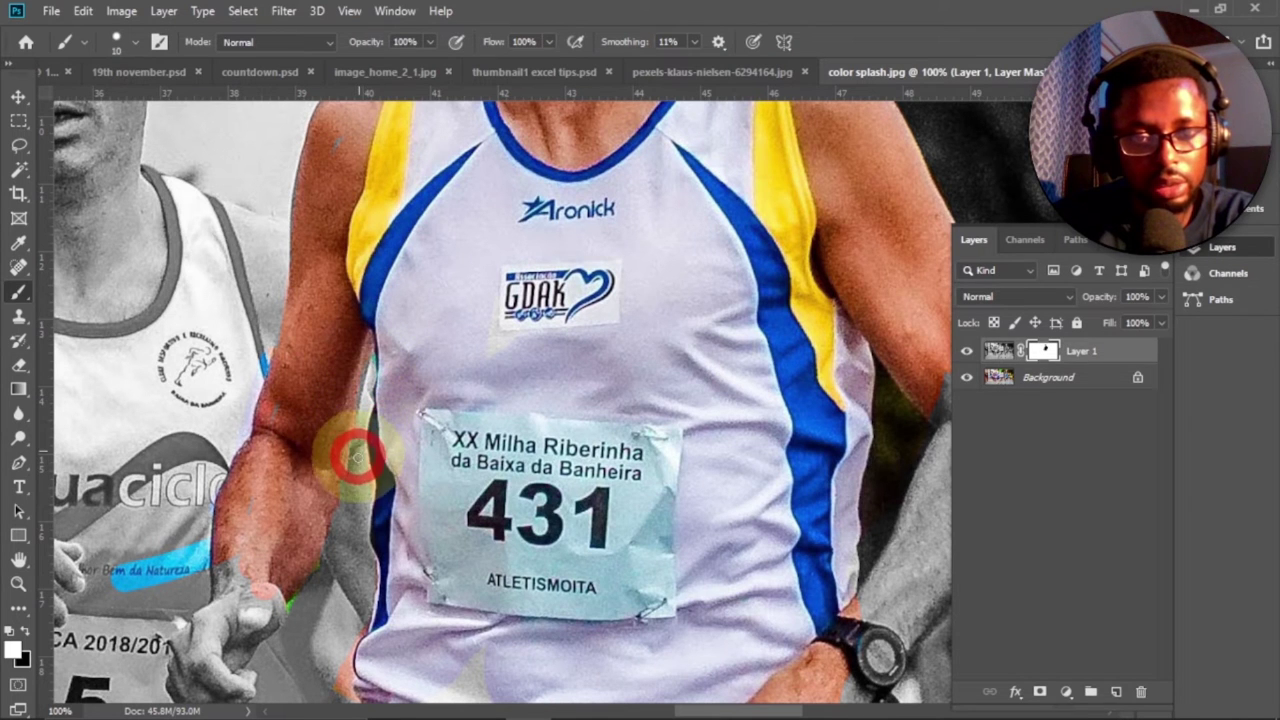
pyautogui.moveTo(357, 458)
pyautogui.mouseDown()
pyautogui.moveTo(333, 528)
pyautogui.moveTo(327, 302)
pyautogui.mouseUp()
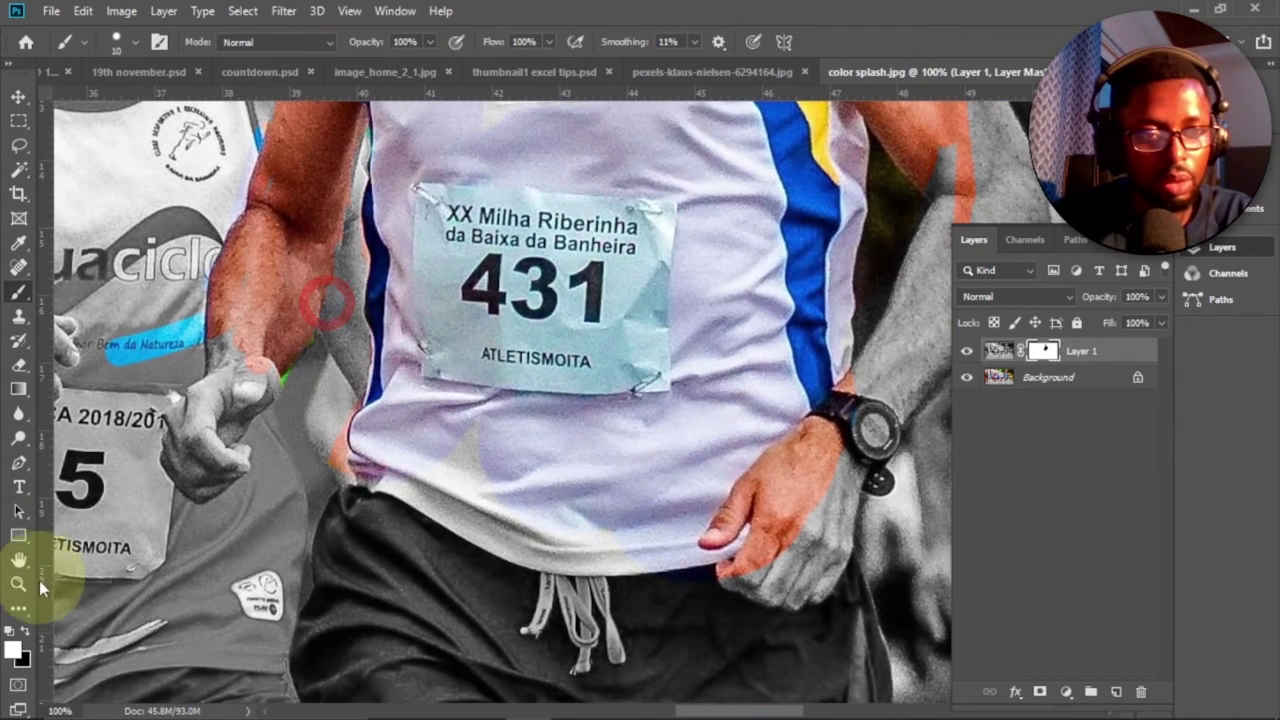
# Switch back to black, enlarge the brush to 60 px, and colour the lower shirt, shorts, hand and wrist.
pyautogui.click(27, 632)
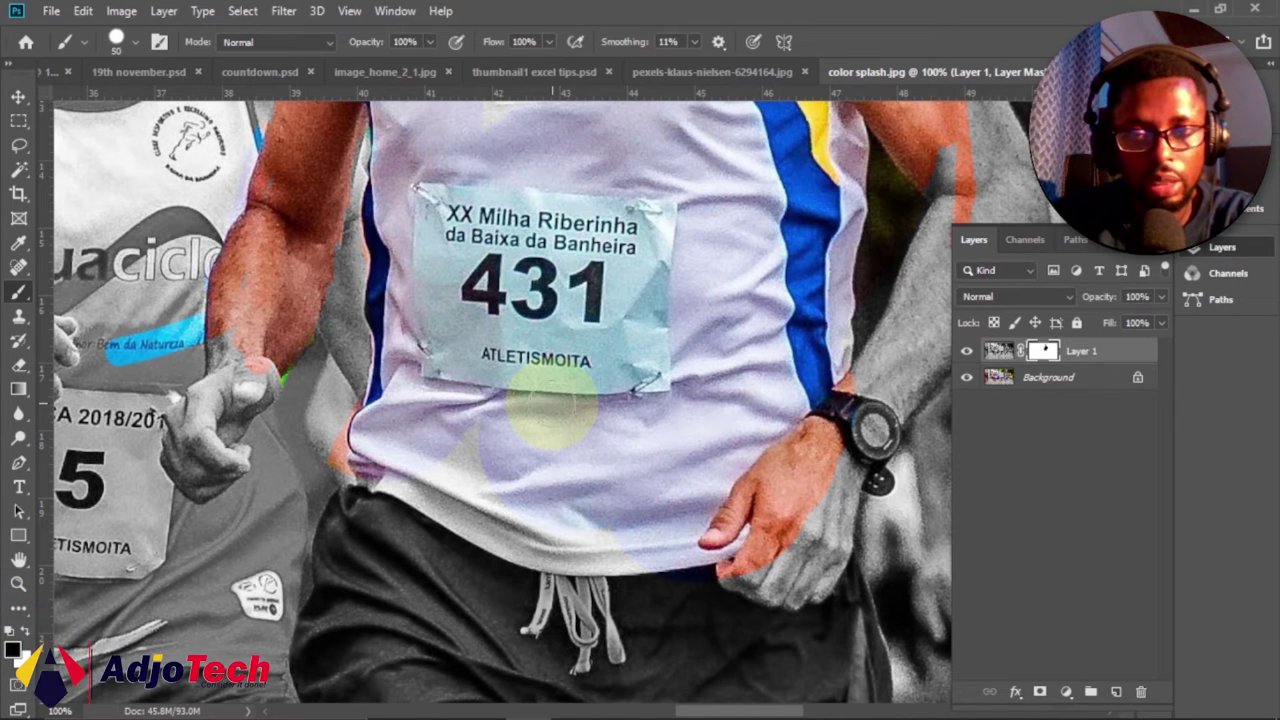
pyautogui.press(']')
pyautogui.click(589, 551)
pyautogui.click(640, 277)
pyautogui.click(511, 569)
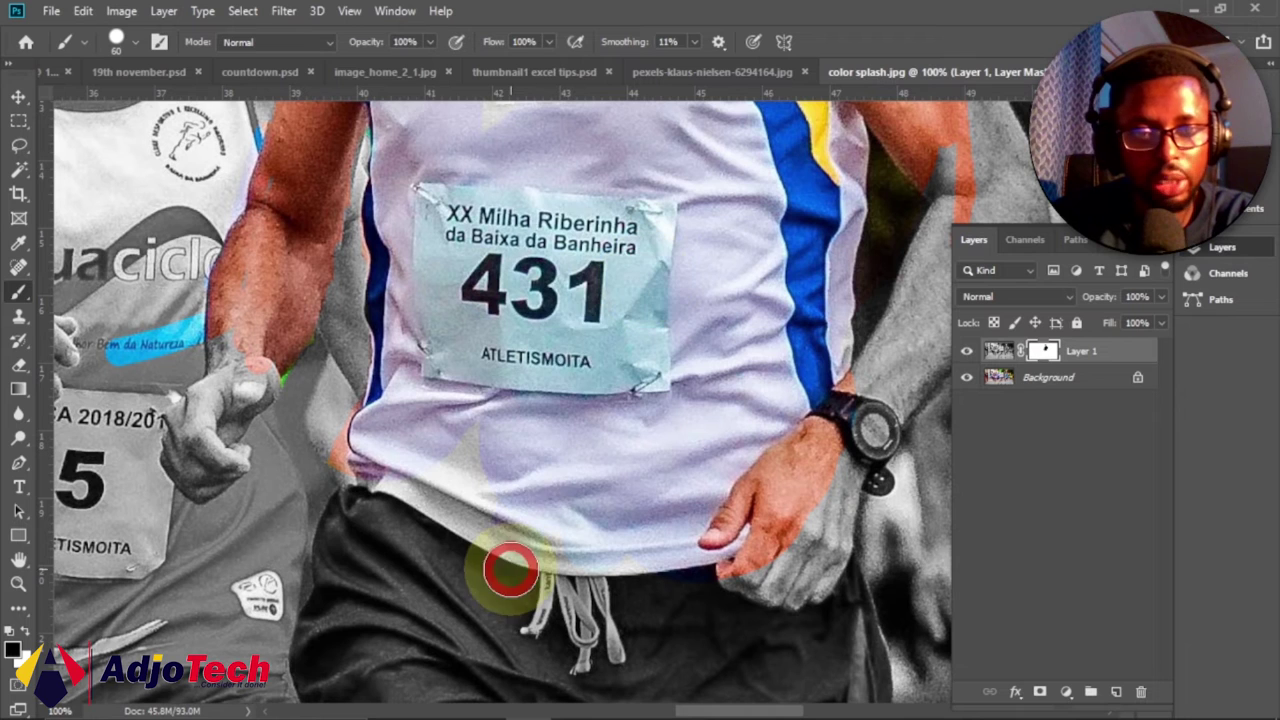
pyautogui.moveTo(194, 457)
pyautogui.mouseDown()
pyautogui.moveTo(232, 345)
pyautogui.moveTo(182, 462)
pyautogui.moveTo(194, 477)
pyautogui.moveTo(216, 483)
pyautogui.moveTo(233, 466)
pyautogui.moveTo(266, 378)
pyautogui.mouseUp()
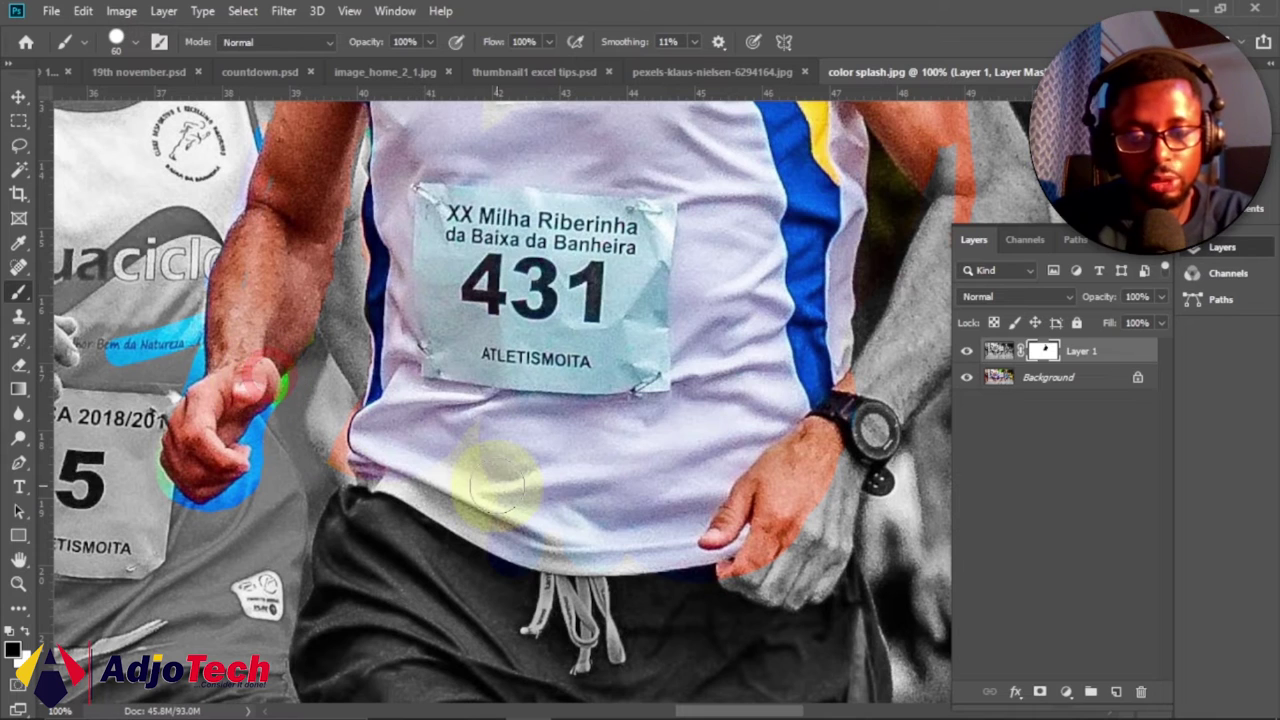
pyautogui.moveTo(491, 486); pyautogui.dragTo(300, 492)
pyautogui.moveTo(700, 340); pyautogui.dragTo(541, 456)
pyautogui.moveTo(563, 147)
pyautogui.mouseDown()
pyautogui.moveTo(621, 277)
pyautogui.moveTo(609, 351)
pyautogui.moveTo(487, 558)
pyautogui.moveTo(497, 498)
pyautogui.moveTo(475, 510)
pyautogui.moveTo(538, 432)
pyautogui.moveTo(605, 254)
pyautogui.moveTo(640, 264)
pyautogui.moveTo(653, 352)
pyautogui.moveTo(574, 463)
pyautogui.moveTo(440, 605)
pyautogui.moveTo(567, 397)
pyautogui.moveTo(645, 317)
pyautogui.moveTo(683, 333)
pyautogui.moveTo(646, 435)
pyautogui.moveTo(672, 396)
pyautogui.moveTo(676, 378)
pyautogui.moveTo(591, 422)
pyautogui.moveTo(503, 443)
pyautogui.moveTo(452, 293)
pyautogui.moveTo(377, 497)
pyautogui.moveTo(535, 563)
pyautogui.moveTo(570, 515)
pyautogui.moveTo(468, 467)
pyautogui.moveTo(612, 485)
pyautogui.moveTo(697, 417)
pyautogui.moveTo(714, 513)
pyautogui.moveTo(700, 635)
pyautogui.moveTo(615, 683)
pyautogui.moveTo(483, 670)
pyautogui.moveTo(518, 638)
pyautogui.moveTo(639, 605)
pyautogui.moveTo(683, 494)
pyautogui.moveTo(652, 625)
pyautogui.moveTo(598, 656)
pyautogui.moveTo(655, 490)
pyautogui.moveTo(410, 606)
pyautogui.moveTo(629, 560)
pyautogui.moveTo(448, 508)
pyautogui.moveTo(320, 391)
pyautogui.moveTo(334, 466)
pyautogui.moveTo(271, 417)
pyautogui.moveTo(298, 326)
pyautogui.moveTo(240, 330)
pyautogui.moveTo(186, 366)
pyautogui.moveTo(177, 541)
pyautogui.moveTo(386, 249)
pyautogui.moveTo(387, 207)
pyautogui.mouseUp()
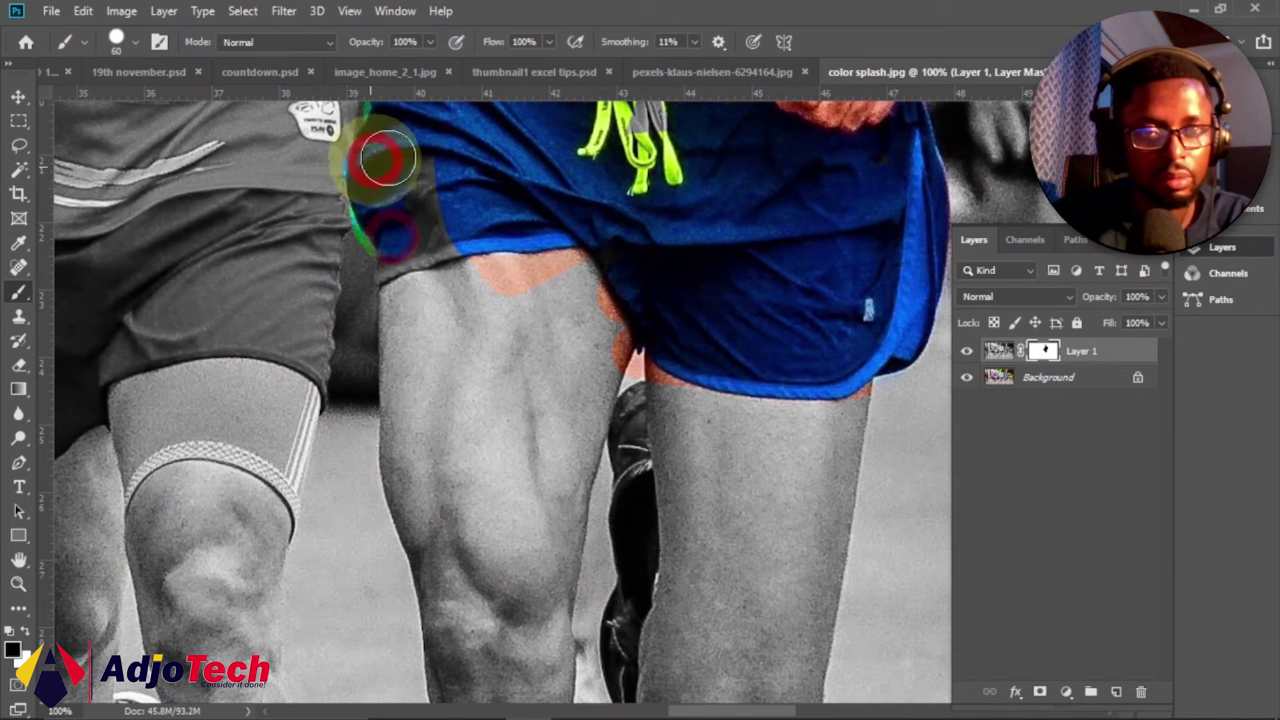
# Paint runner 431's left thigh and inner thigh back to full colour.
pyautogui.moveTo(388, 160)
pyautogui.mouseDown()
pyautogui.moveTo(434, 194)
pyautogui.moveTo(426, 498)
pyautogui.moveTo(403, 297)
pyautogui.moveTo(603, 278)
pyautogui.moveTo(536, 452)
pyautogui.moveTo(615, 368)
pyautogui.mouseUp()
pyautogui.moveTo(606, 323)
pyautogui.mouseDown()
pyautogui.moveTo(501, 485)
pyautogui.moveTo(566, 276)
pyautogui.moveTo(495, 415)
pyautogui.moveTo(478, 485)
pyautogui.moveTo(487, 296)
pyautogui.moveTo(435, 388)
pyautogui.moveTo(436, 536)
pyautogui.moveTo(462, 567)
pyautogui.moveTo(379, 310)
pyautogui.mouseUp()
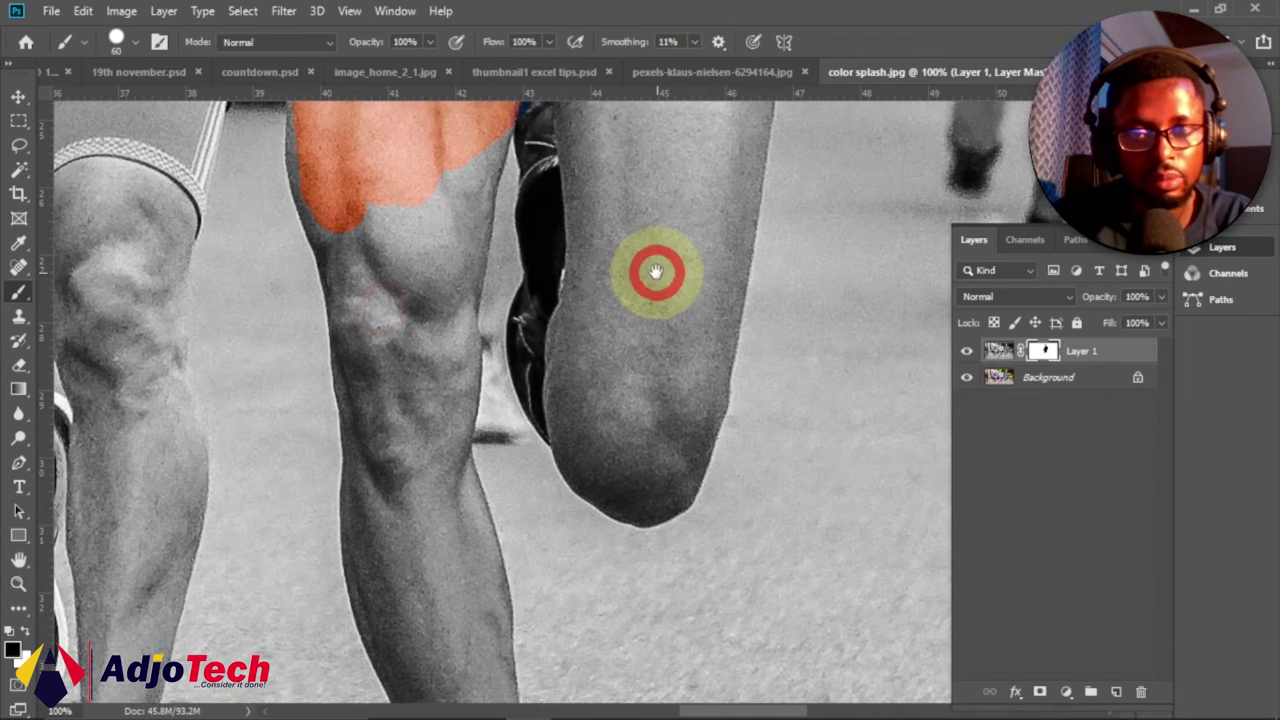
pyautogui.moveTo(655, 271); pyautogui.dragTo(640, 380)
pyautogui.moveTo(557, 203)
pyautogui.mouseDown()
pyautogui.moveTo(573, 312)
pyautogui.moveTo(561, 330)
pyautogui.moveTo(545, 238)
pyautogui.moveTo(521, 215)
pyautogui.moveTo(556, 503)
pyautogui.moveTo(661, 207)
pyautogui.moveTo(601, 250)
pyautogui.moveTo(611, 194)
pyautogui.moveTo(695, 207)
pyautogui.moveTo(678, 283)
pyautogui.moveTo(738, 203)
pyautogui.moveTo(723, 308)
pyautogui.moveTo(640, 530)
pyautogui.moveTo(630, 460)
pyautogui.moveTo(658, 344)
pyautogui.moveTo(677, 320)
pyautogui.moveTo(621, 291)
pyautogui.moveTo(595, 378)
pyautogui.moveTo(582, 588)
pyautogui.moveTo(542, 554)
pyautogui.moveTo(536, 512)
pyautogui.moveTo(562, 565)
pyautogui.moveTo(621, 622)
pyautogui.moveTo(649, 620)
pyautogui.moveTo(669, 590)
pyautogui.moveTo(704, 486)
pyautogui.moveTo(714, 374)
pyautogui.mouseUp()
# Restore colour to the knee and lower leg down through the calf to the ankle.
pyautogui.click(642, 502)
pyautogui.click(611, 574)
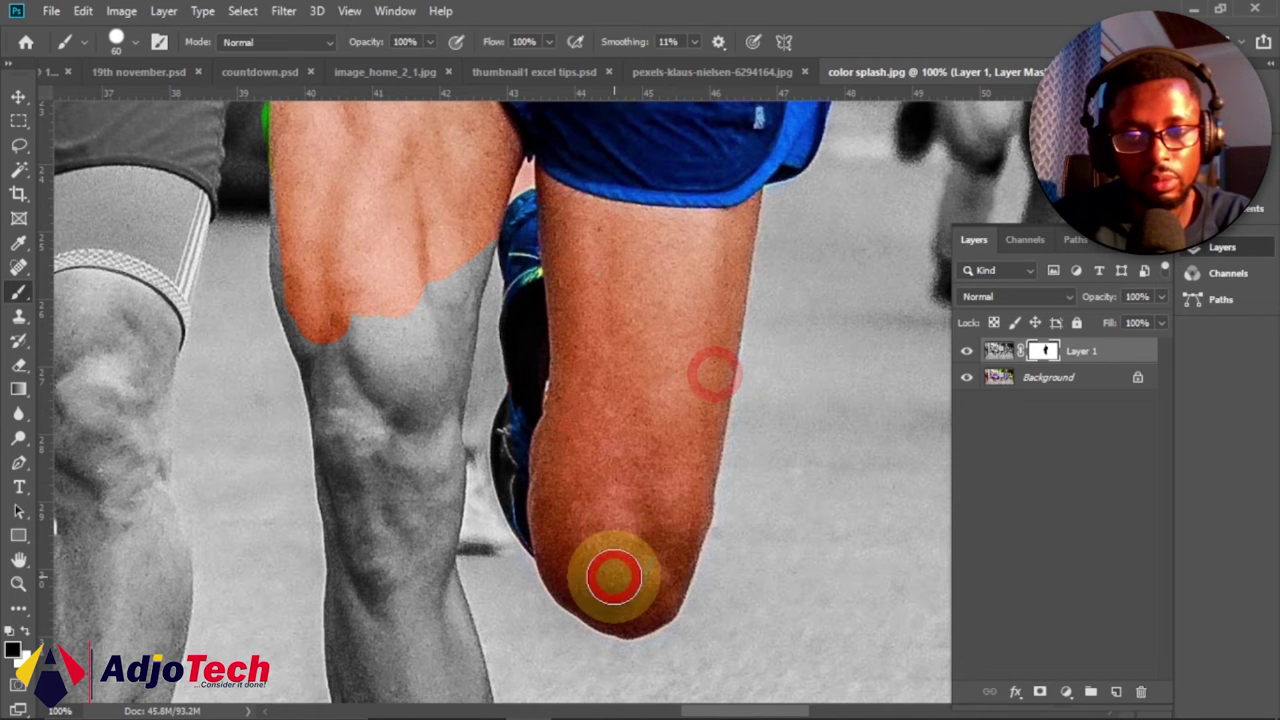
pyautogui.hscroll(-4, 603, 486)
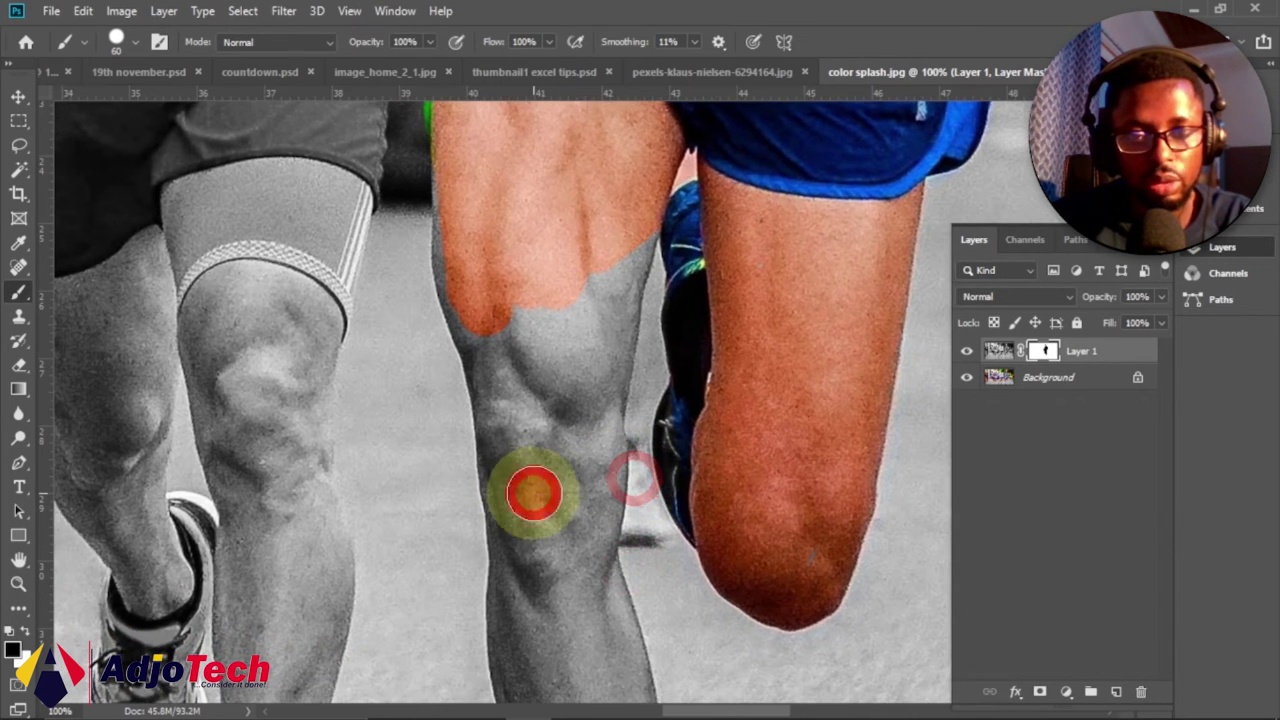
pyautogui.moveTo(534, 492)
pyautogui.mouseDown()
pyautogui.moveTo(583, 256)
pyautogui.moveTo(637, 228)
pyautogui.moveTo(575, 542)
pyautogui.moveTo(577, 285)
pyautogui.moveTo(603, 273)
pyautogui.moveTo(546, 360)
pyautogui.moveTo(519, 296)
pyautogui.moveTo(509, 440)
pyautogui.moveTo(447, 206)
pyautogui.moveTo(466, 322)
pyautogui.moveTo(556, 594)
pyautogui.moveTo(526, 409)
pyautogui.mouseUp()
pyautogui.moveTo(525, 320)
pyautogui.mouseDown()
pyautogui.moveTo(549, 194)
pyautogui.moveTo(568, 218)
pyautogui.moveTo(551, 377)
pyautogui.moveTo(457, 214)
pyautogui.moveTo(478, 484)
pyautogui.moveTo(543, 606)
pyautogui.moveTo(529, 434)
pyautogui.moveTo(494, 420)
pyautogui.moveTo(573, 404)
pyautogui.mouseUp()
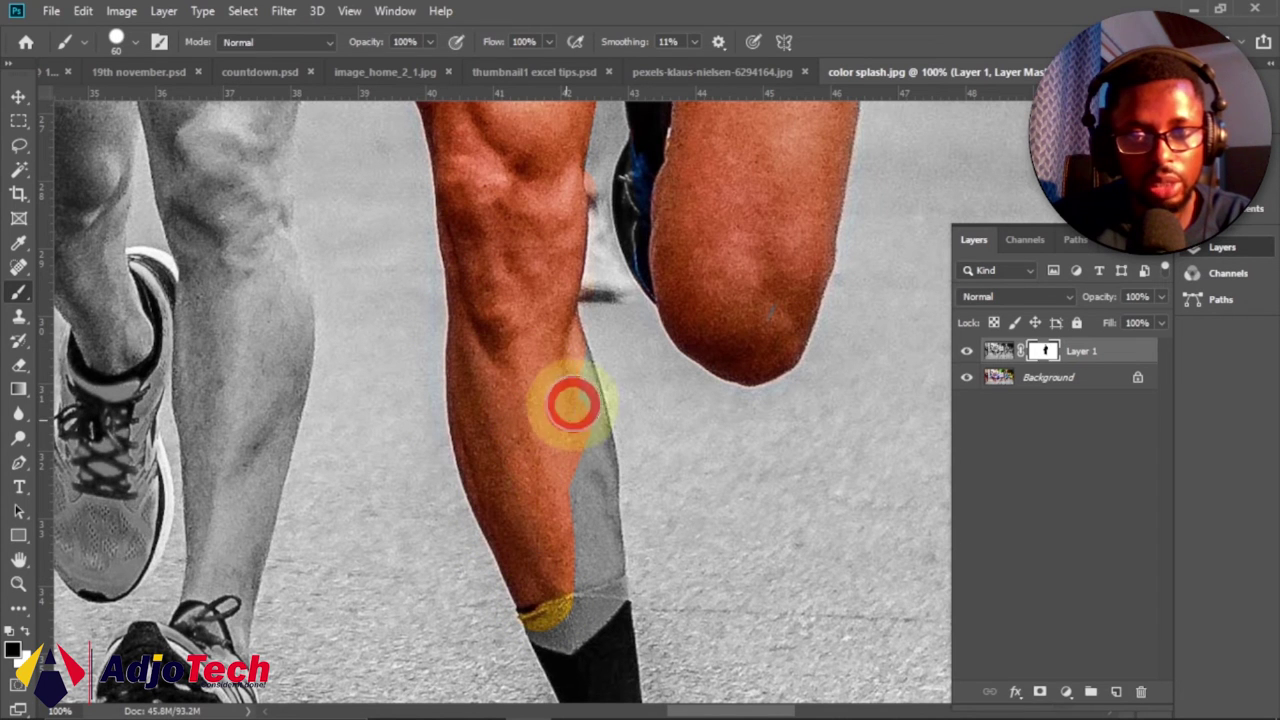
pyautogui.moveTo(568, 356)
pyautogui.mouseDown()
pyautogui.moveTo(591, 574)
pyautogui.moveTo(486, 374)
pyautogui.moveTo(494, 224)
pyautogui.moveTo(457, 194)
pyautogui.moveTo(457, 286)
pyautogui.moveTo(480, 373)
pyautogui.moveTo(474, 243)
pyautogui.mouseUp()
# Shrink the brush to 35 and paint colour back onto the calf edge, sock, ASICS logo and shoe.
pyautogui.press('[')
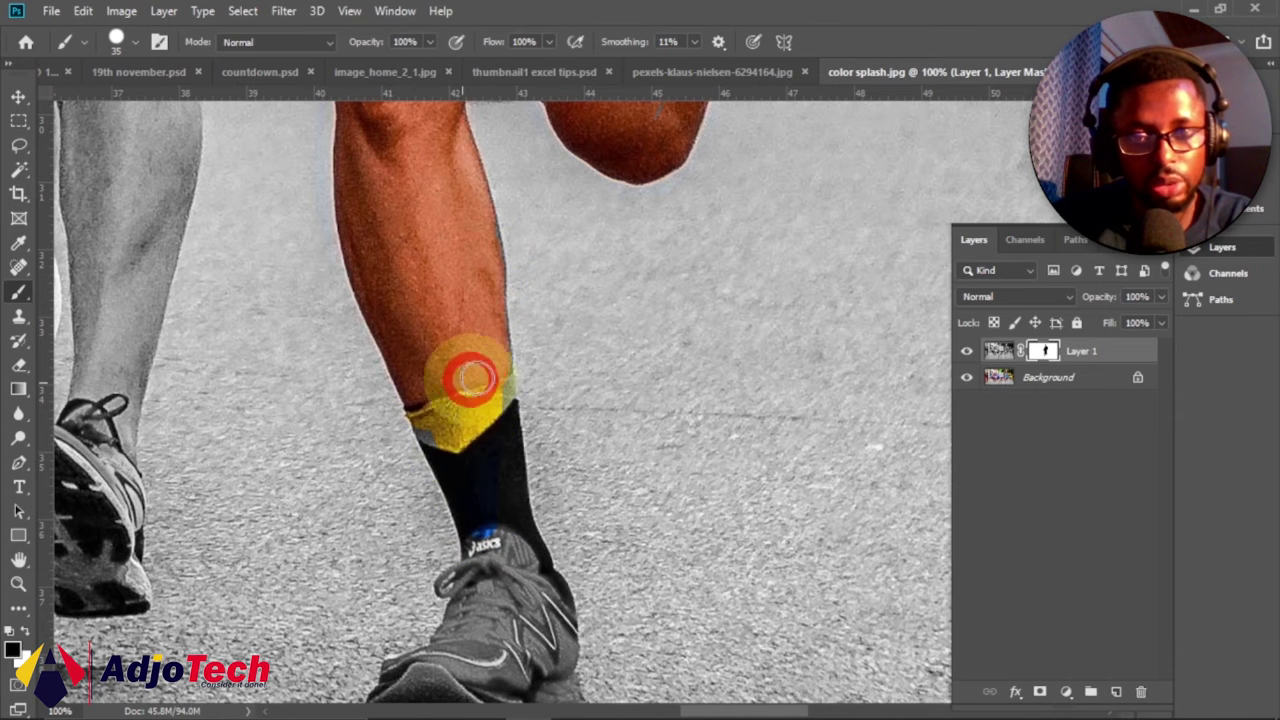
pyautogui.moveTo(505, 433)
pyautogui.mouseDown()
pyautogui.moveTo(508, 537)
pyautogui.moveTo(429, 449)
pyautogui.moveTo(475, 618)
pyautogui.mouseUp()
pyautogui.scroll(-4, 485, 585)
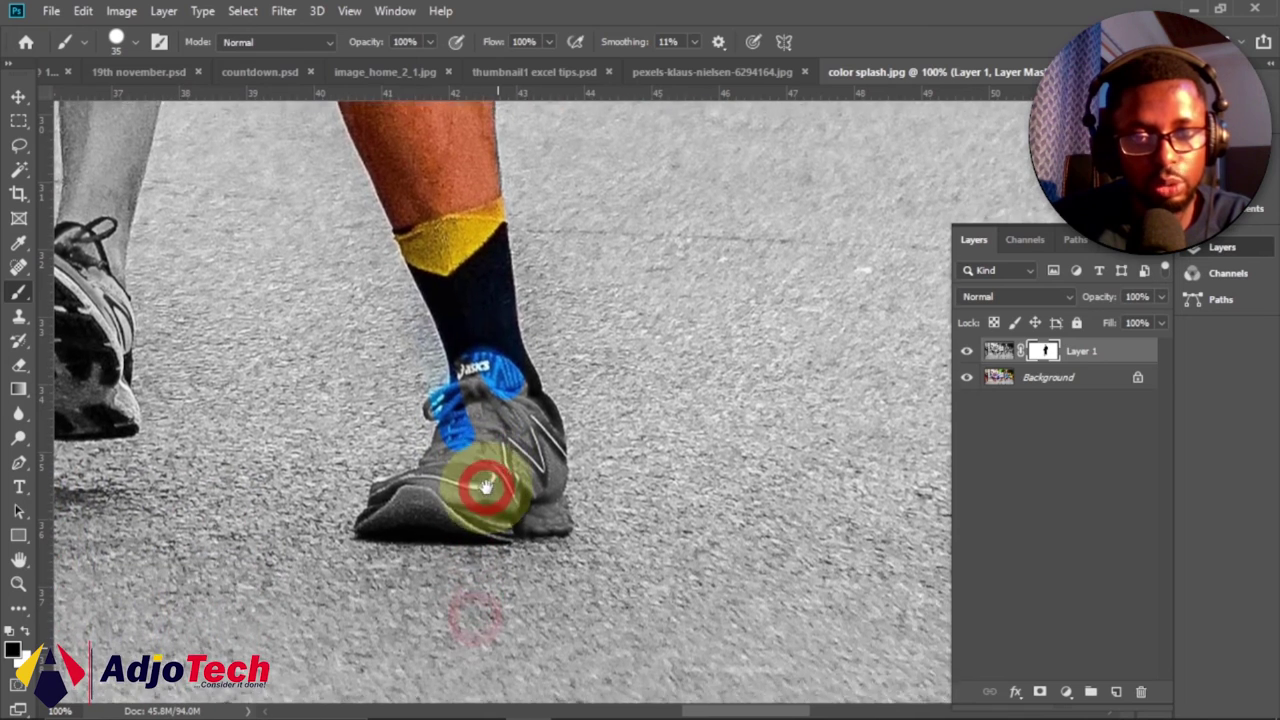
pyautogui.moveTo(486, 490)
pyautogui.mouseDown()
pyautogui.moveTo(455, 358)
pyautogui.moveTo(495, 425)
pyautogui.moveTo(529, 343)
pyautogui.moveTo(549, 480)
pyautogui.moveTo(395, 497)
pyautogui.moveTo(420, 446)
pyautogui.moveTo(423, 489)
pyautogui.moveTo(471, 449)
pyautogui.moveTo(493, 485)
pyautogui.moveTo(517, 430)
pyautogui.moveTo(571, 517)
pyautogui.moveTo(546, 509)
pyautogui.mouseUp()
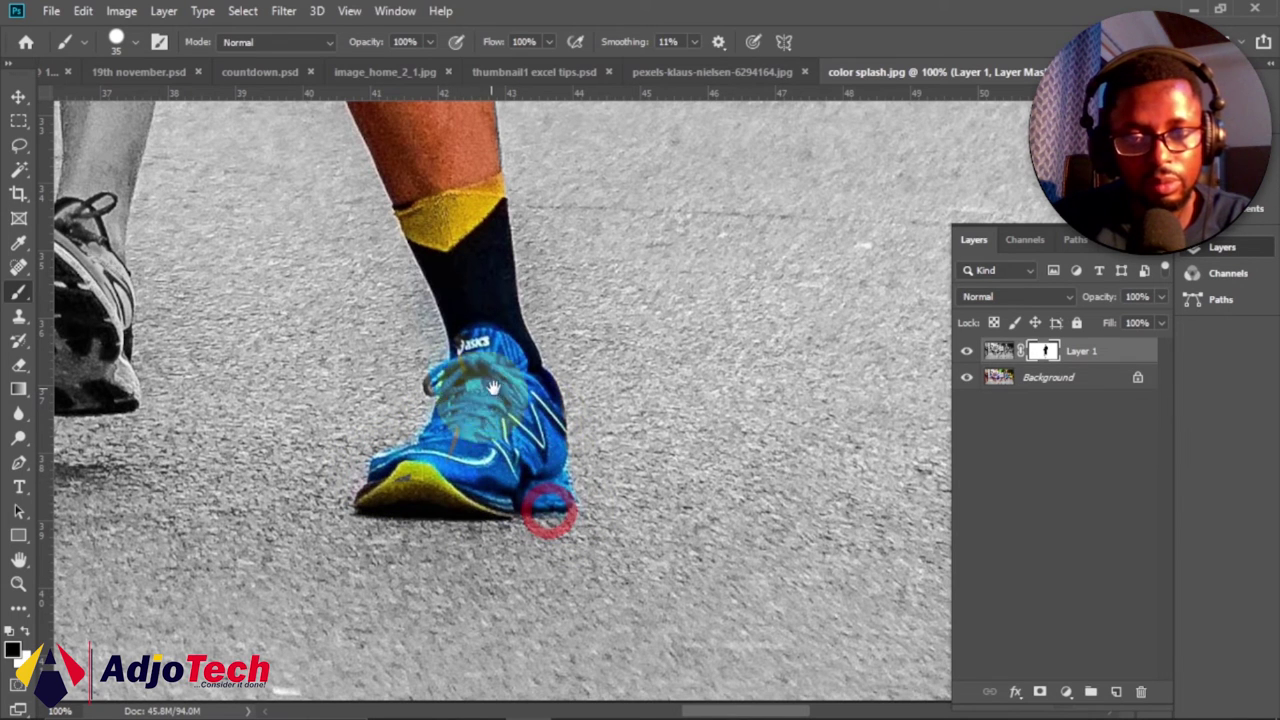
pyautogui.scroll(5, 543, 457)
pyautogui.hscroll(-2, 543, 457)
pyautogui.moveTo(640, 394); pyautogui.dragTo(634, 669)
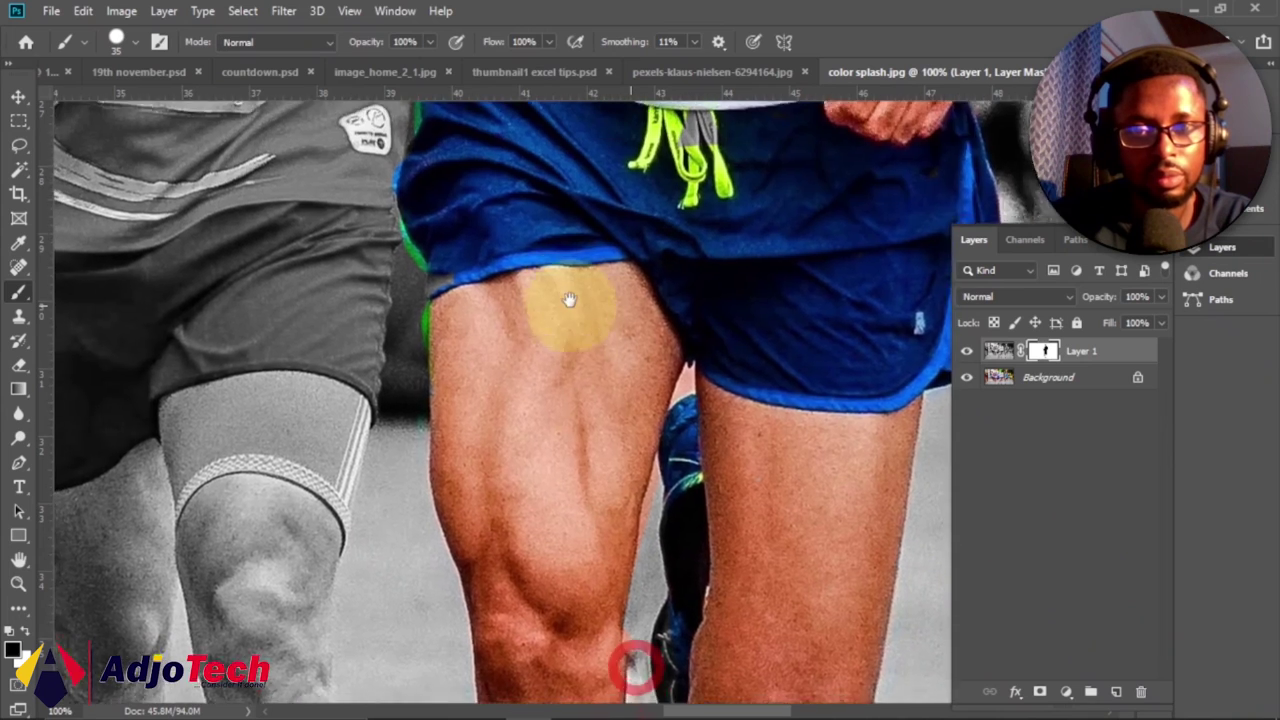
# Paint colour back along the leg edge beside runner 431's shorts.
pyautogui.moveTo(571, 297); pyautogui.dragTo(562, 473)
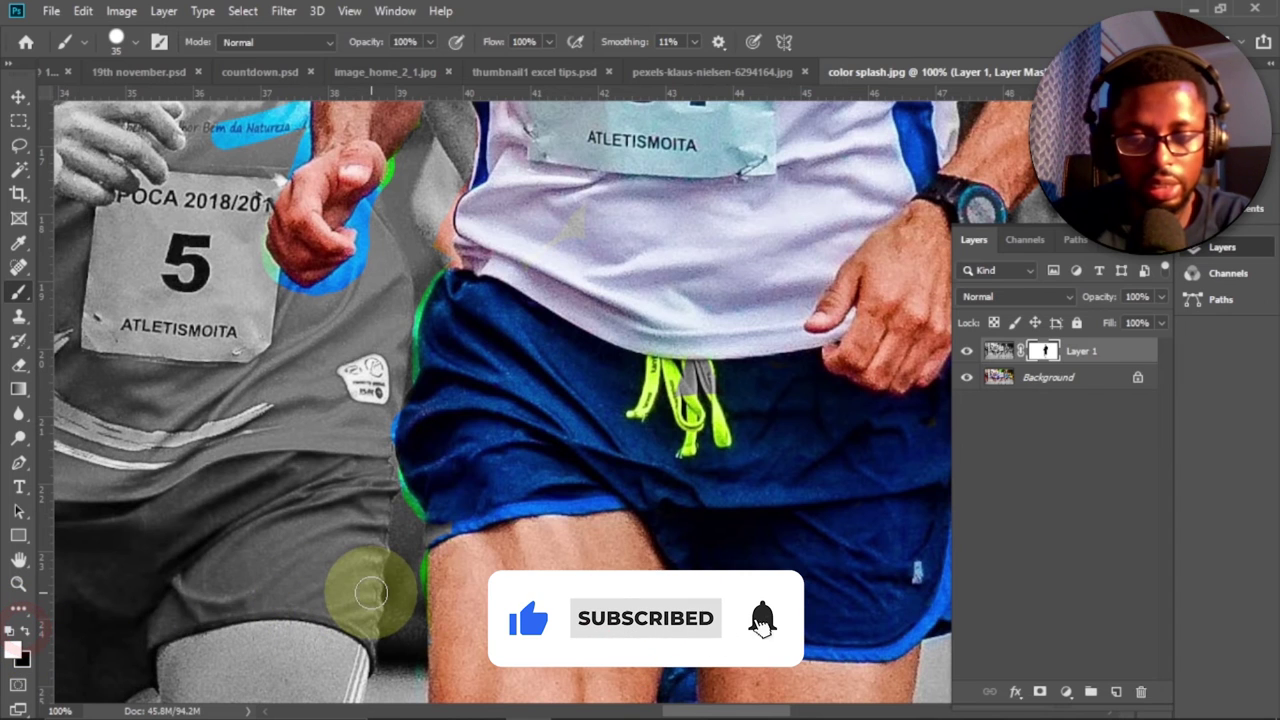
pyautogui.click(424, 605)
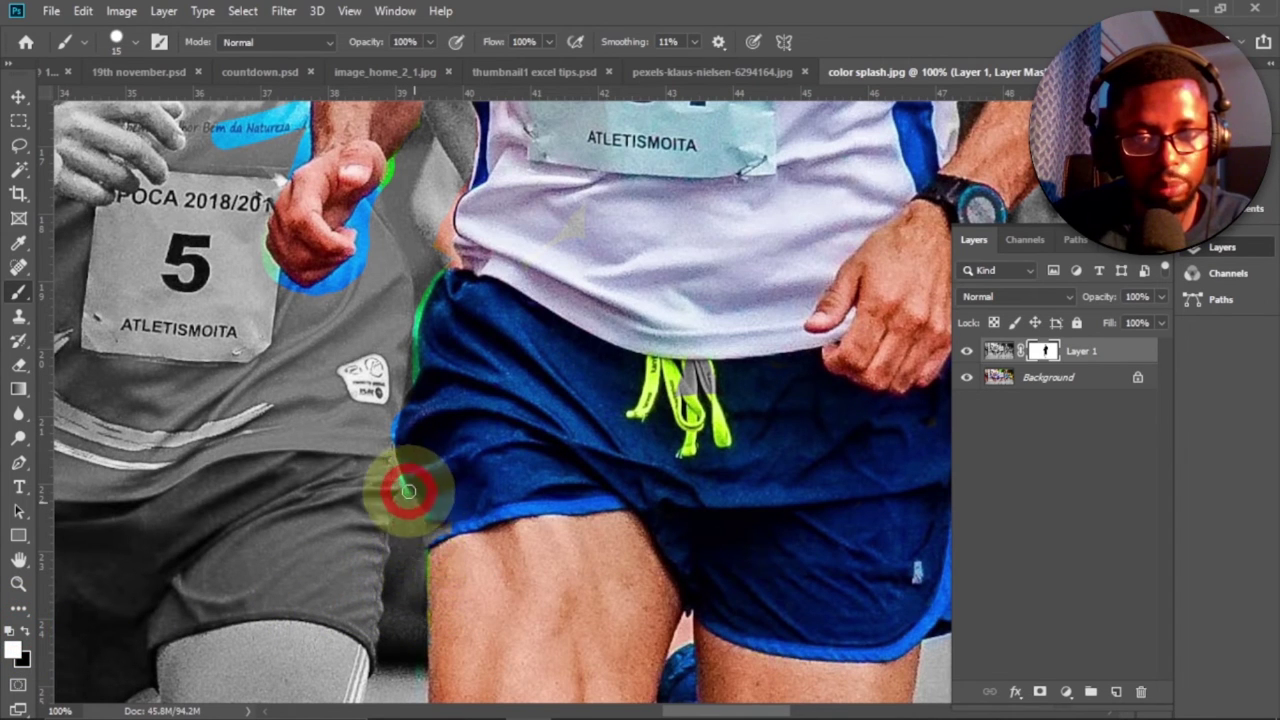
pyautogui.moveTo(391, 467); pyautogui.dragTo(408, 600)
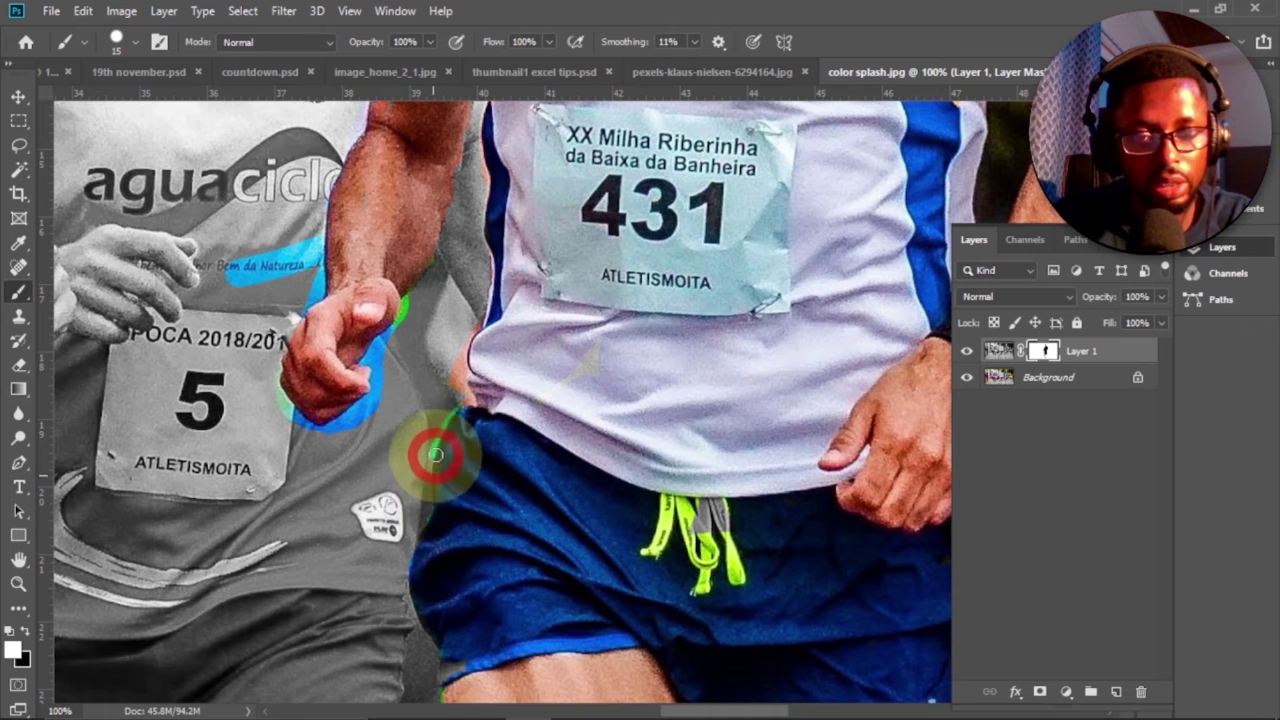
pyautogui.moveTo(453, 411); pyautogui.dragTo(457, 403)
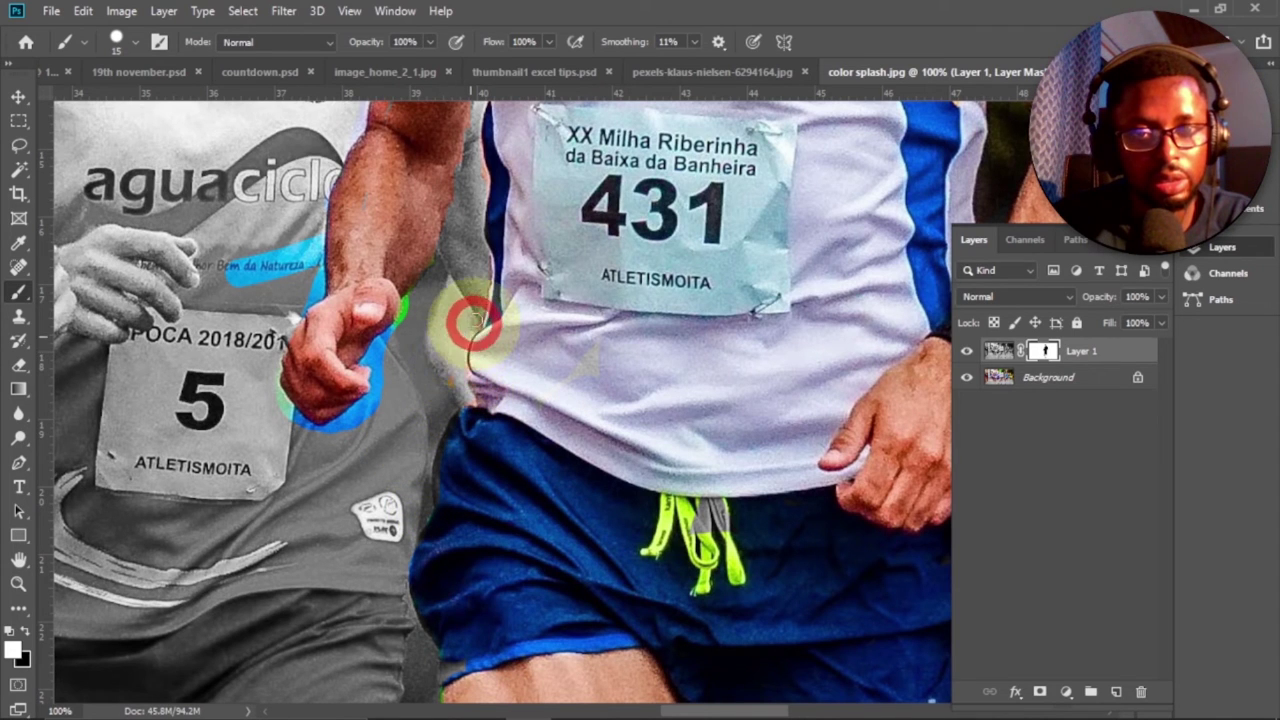
# Restore colour to runner 431's thumb and lower hand.
pyautogui.click(390, 292)
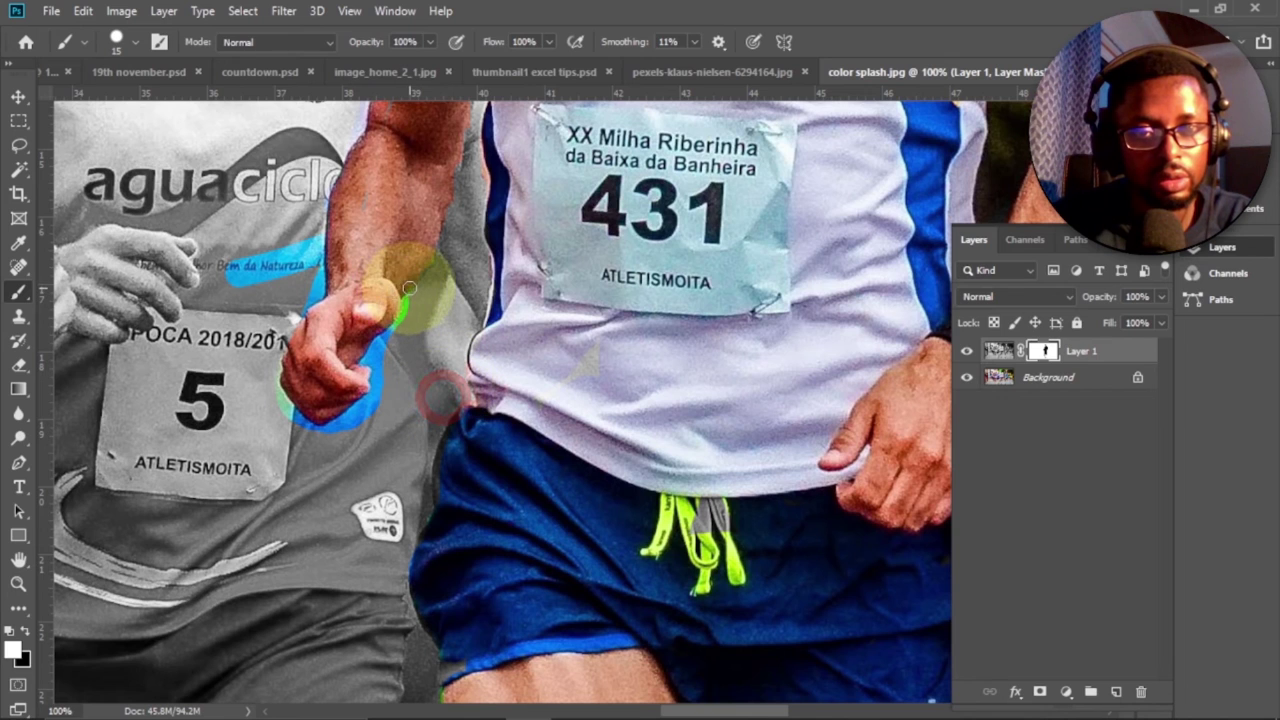
pyautogui.click(400, 313)
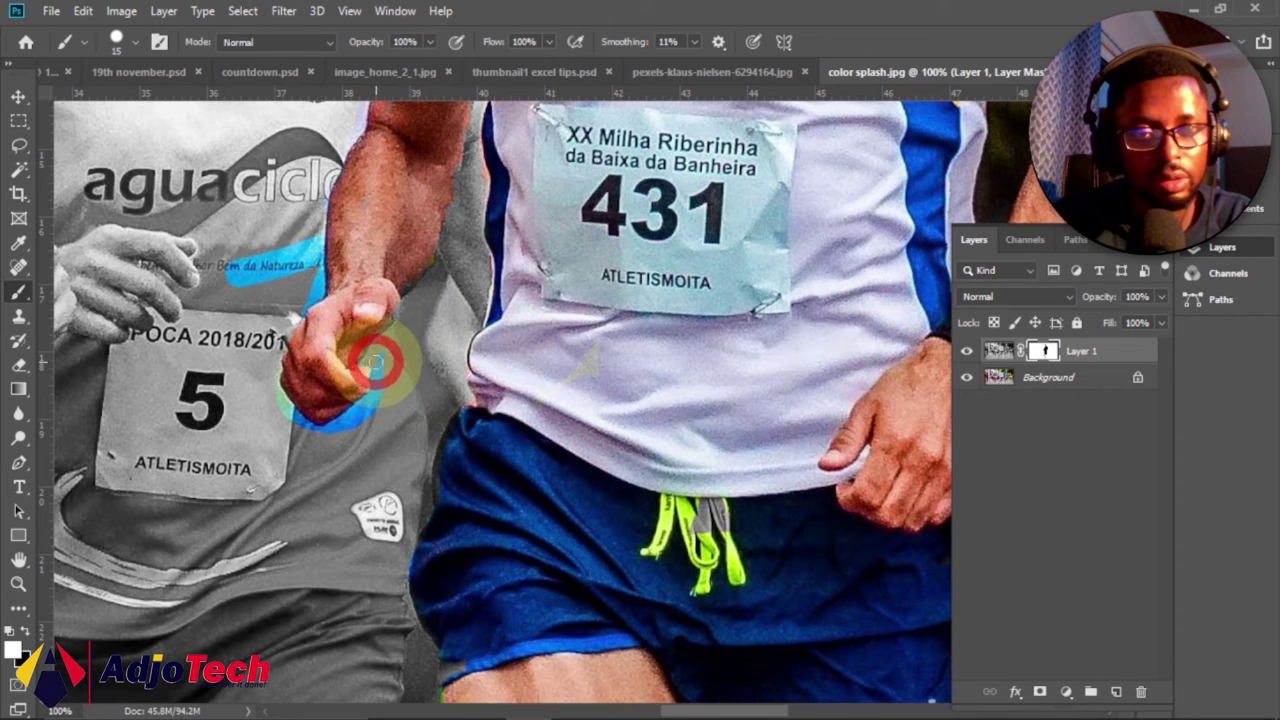
pyautogui.moveTo(376, 366)
pyautogui.mouseDown()
pyautogui.moveTo(366, 400)
pyautogui.moveTo(381, 385)
pyautogui.moveTo(342, 424)
pyautogui.moveTo(297, 428)
pyautogui.moveTo(265, 368)
pyautogui.mouseUp()
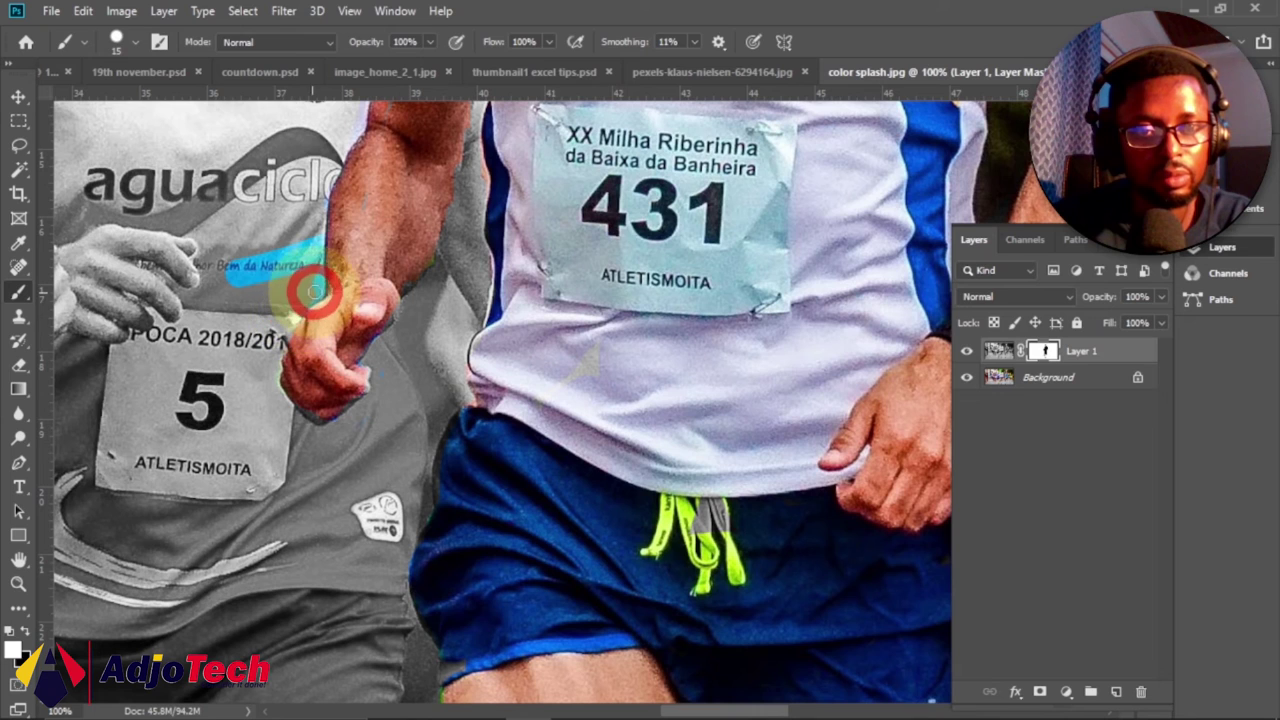
# Paint black over the blue streak on the neighbour's shirt, then enlarge the brush to 30.
pyautogui.moveTo(323, 234)
pyautogui.mouseDown()
pyautogui.moveTo(234, 273)
pyautogui.moveTo(209, 263)
pyautogui.moveTo(266, 262)
pyautogui.moveTo(297, 245)
pyautogui.moveTo(299, 275)
pyautogui.moveTo(219, 271)
pyautogui.moveTo(242, 281)
pyautogui.moveTo(304, 236)
pyautogui.mouseUp()
pyautogui.press(']')
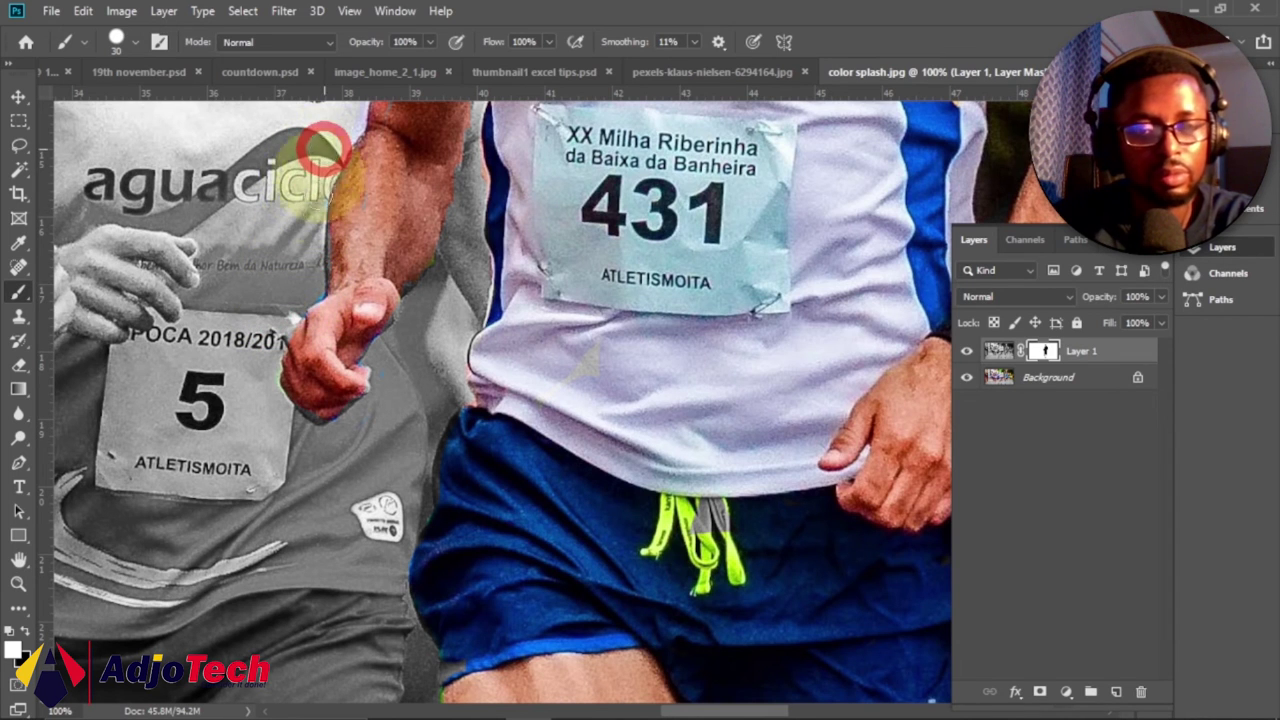
pyautogui.click(18, 584)
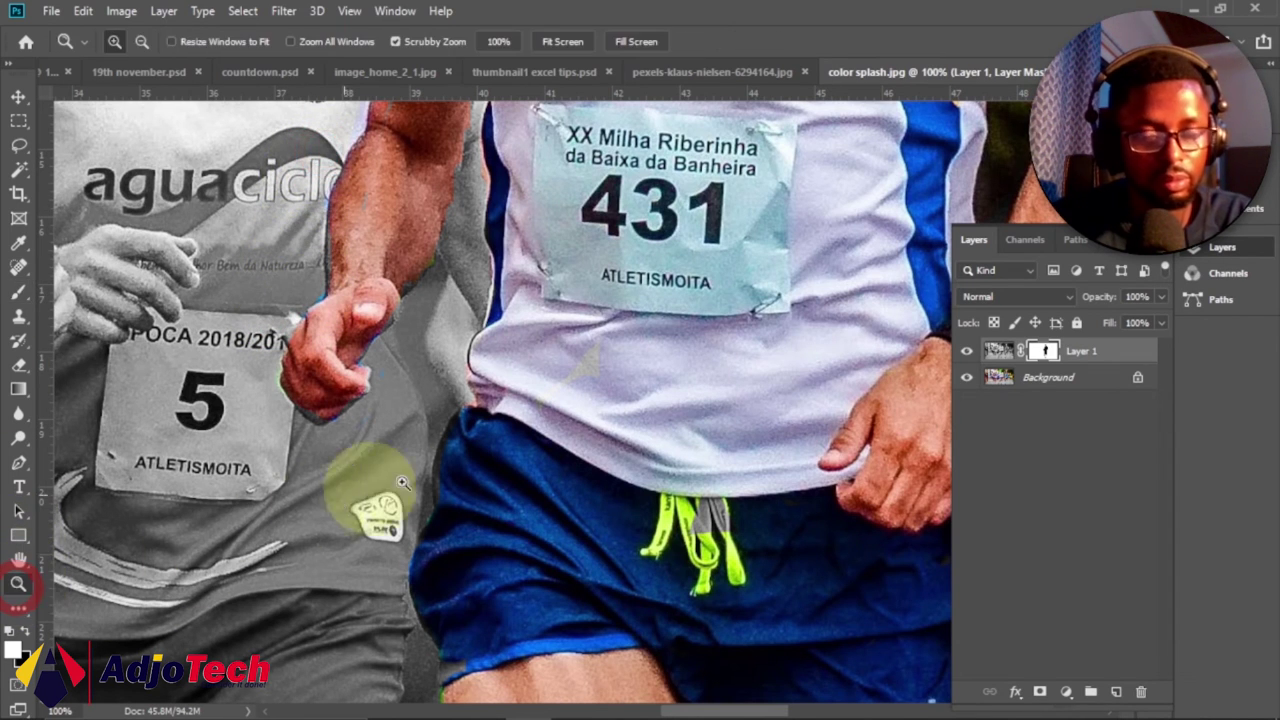
# Zoom out to 16.7% to see the whole photo, then back to 25% centred on the runners.
pyautogui.keyDown('alt'); pyautogui.click(470, 450); pyautogui.keyUp('alt')
pyautogui.keyDown('alt'); pyautogui.click(591, 429); pyautogui.keyUp('alt')
pyautogui.keyDown('alt'); pyautogui.click(595, 432); pyautogui.keyUp('alt')
pyautogui.keyDown('alt'); pyautogui.click(597, 431); pyautogui.keyUp('alt')
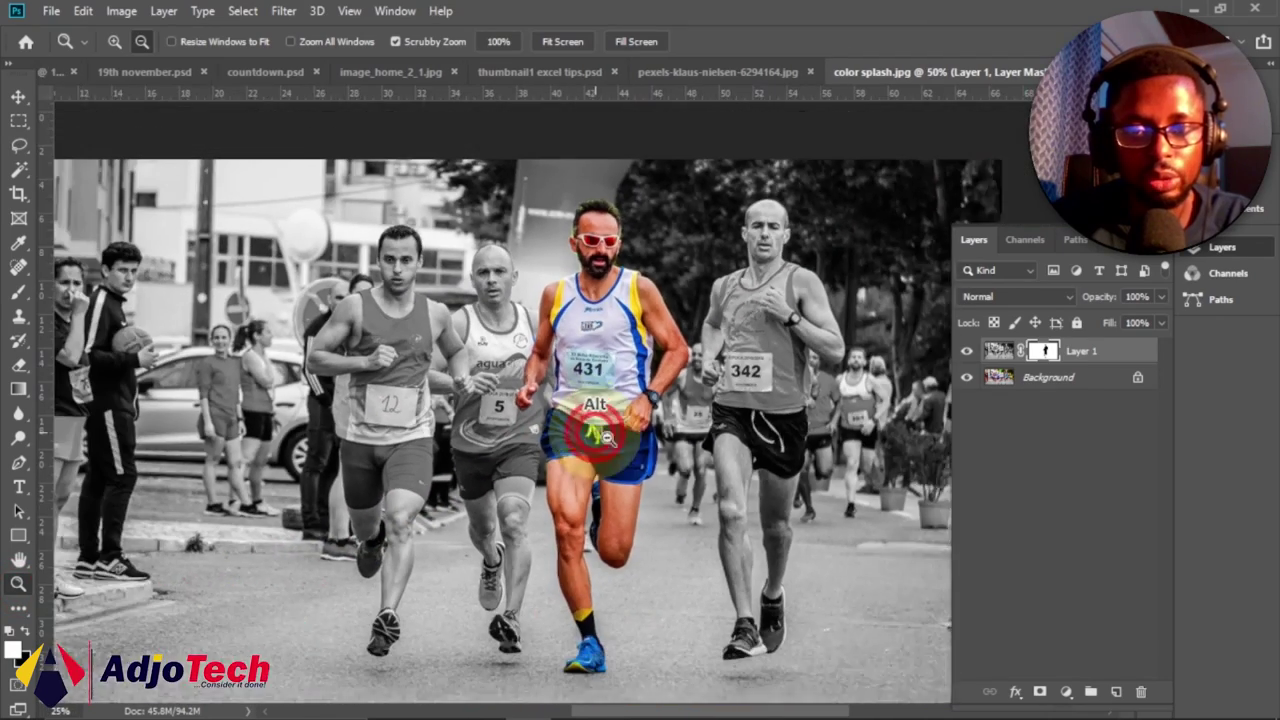
pyautogui.keyDown('alt'); pyautogui.click(600, 430); pyautogui.keyUp('alt')
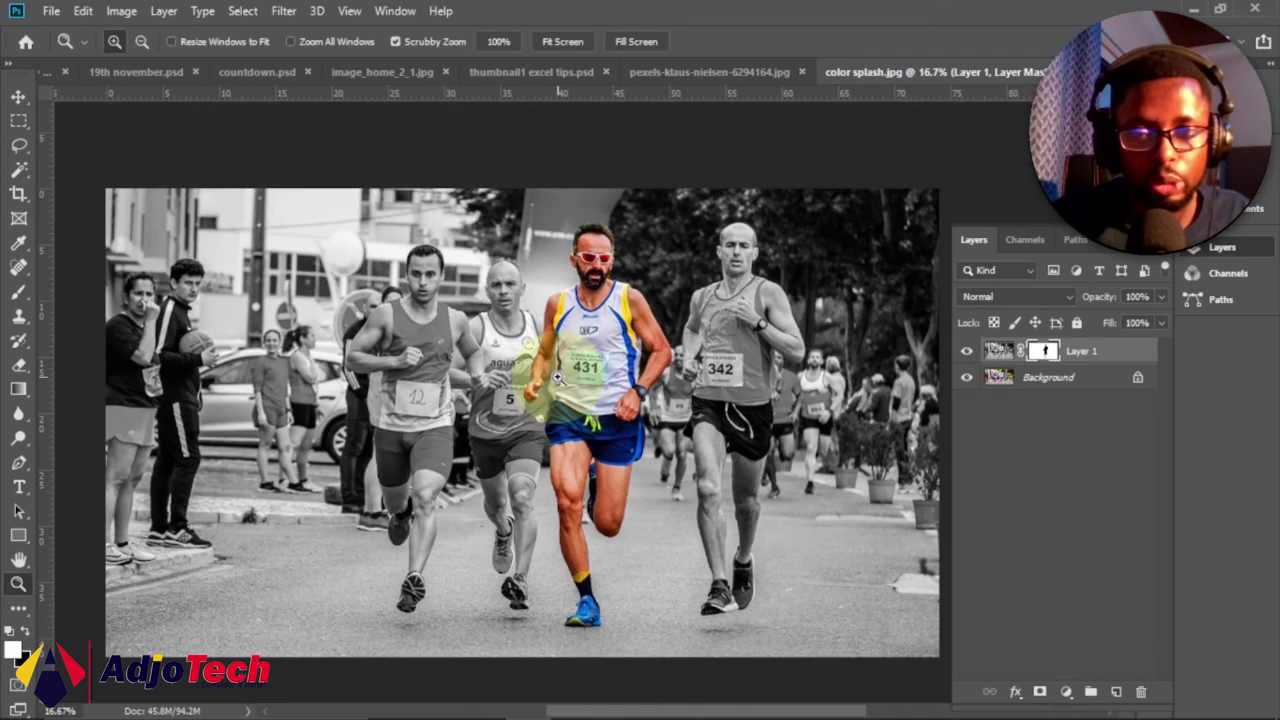
pyautogui.click(590, 392)
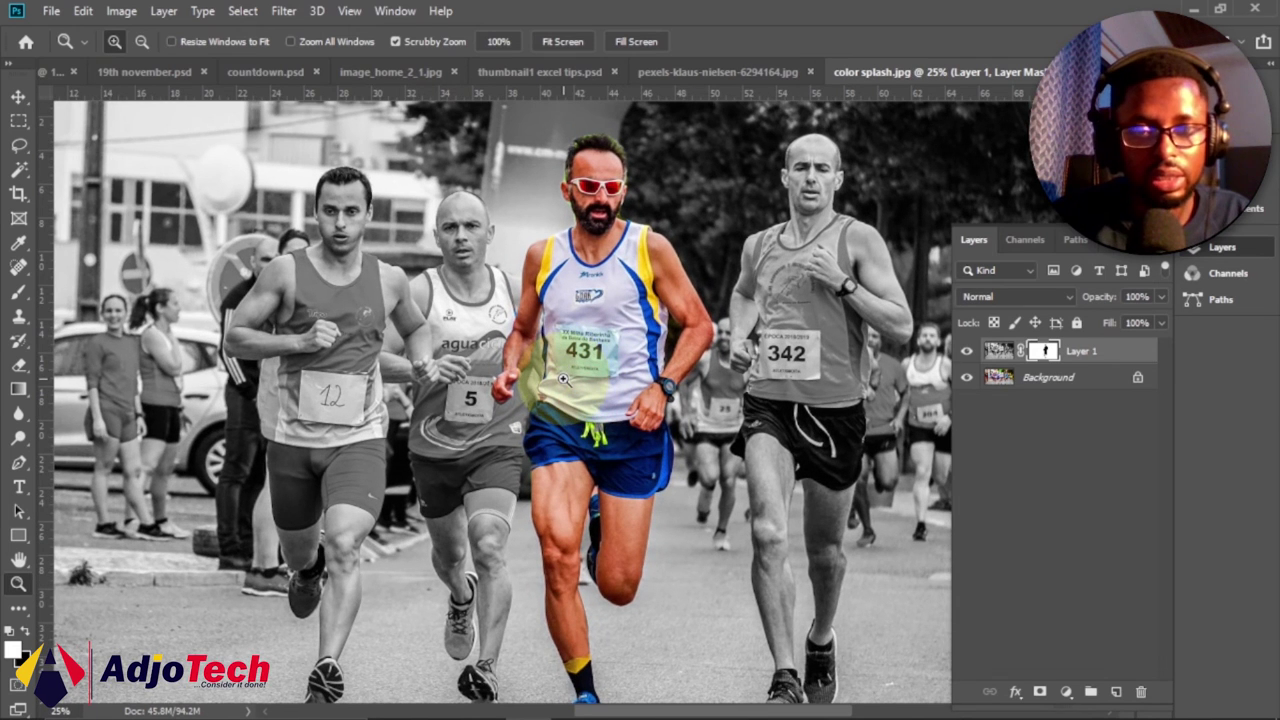
pyautogui.moveTo(563, 380); pyautogui.dragTo(584, 384)
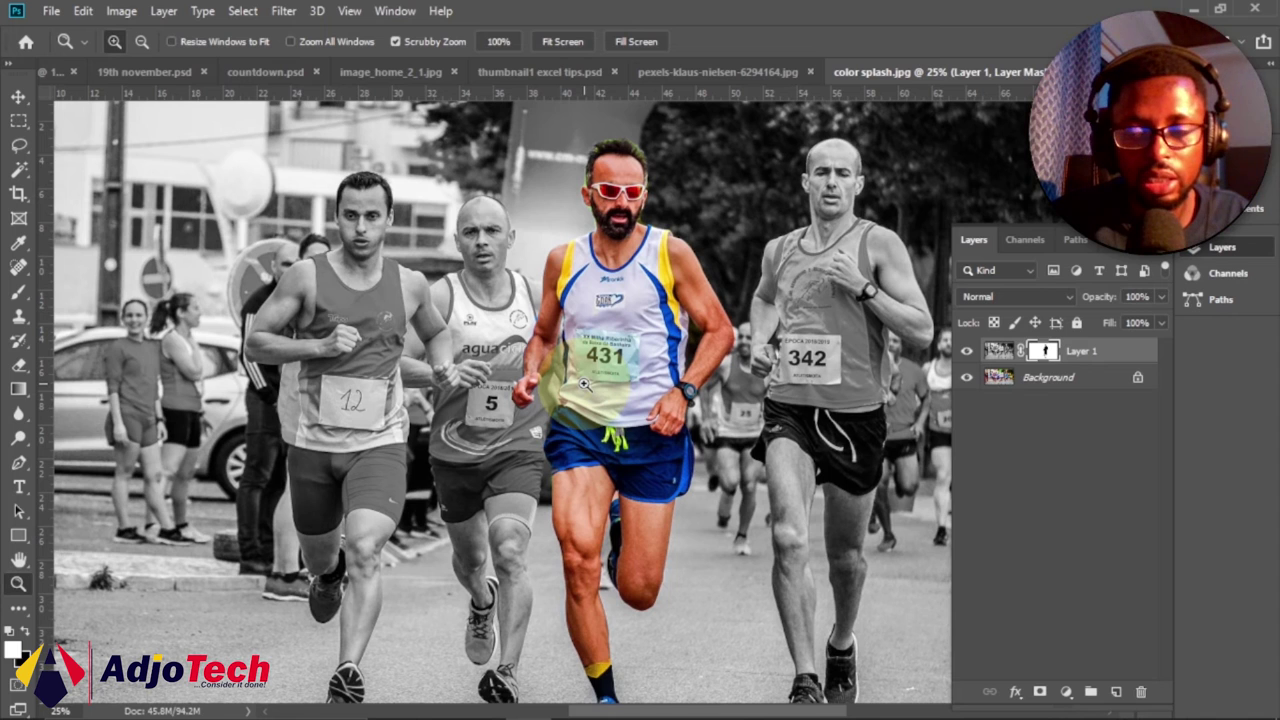
pyautogui.click(968, 352)
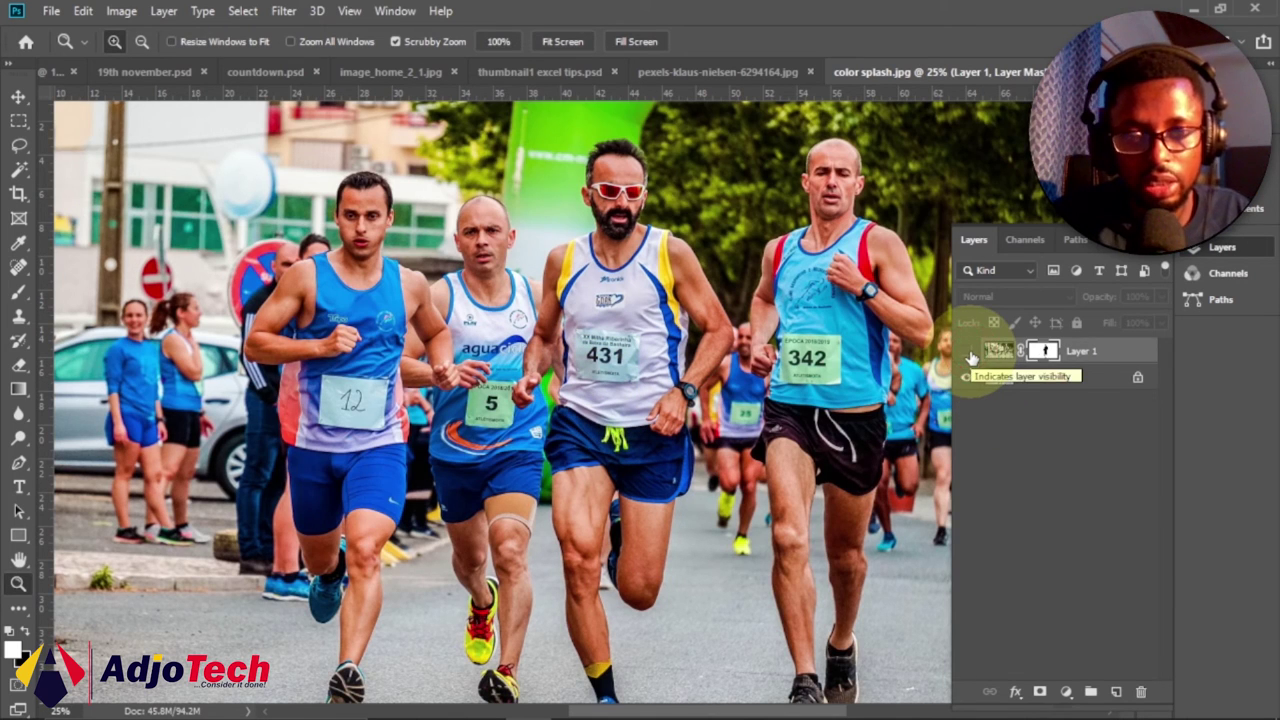
pyautogui.click(968, 352)
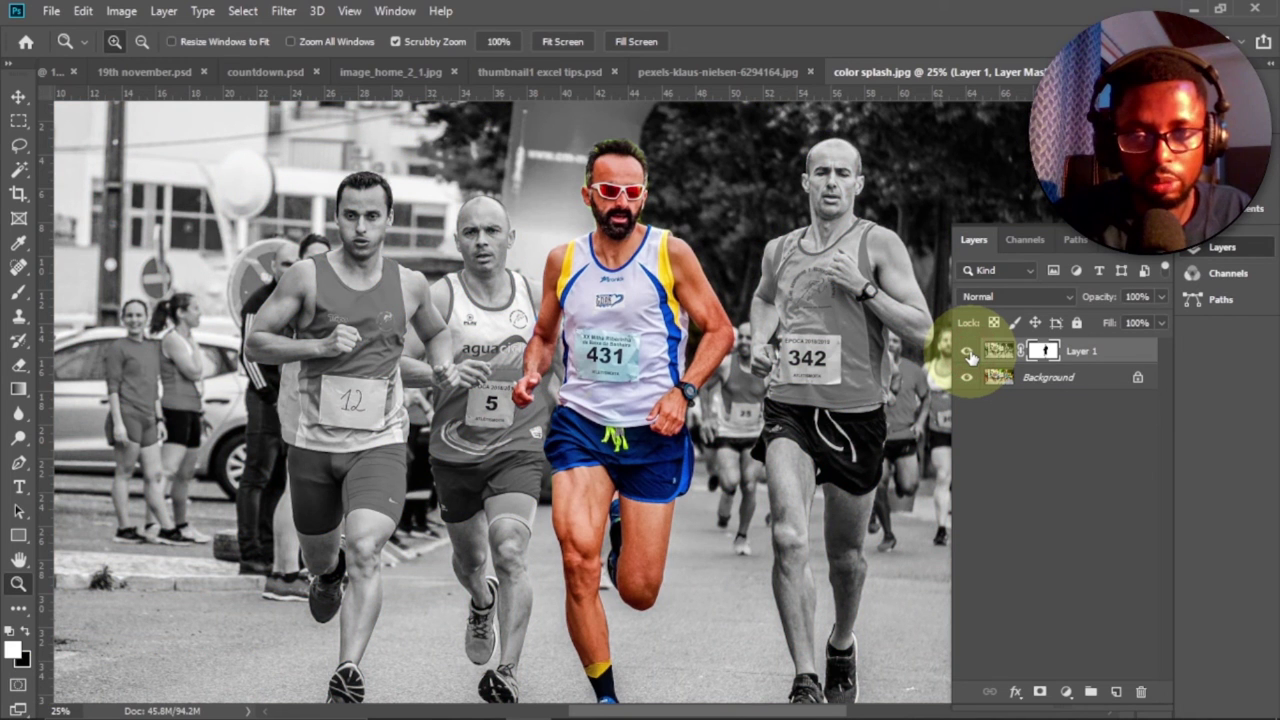